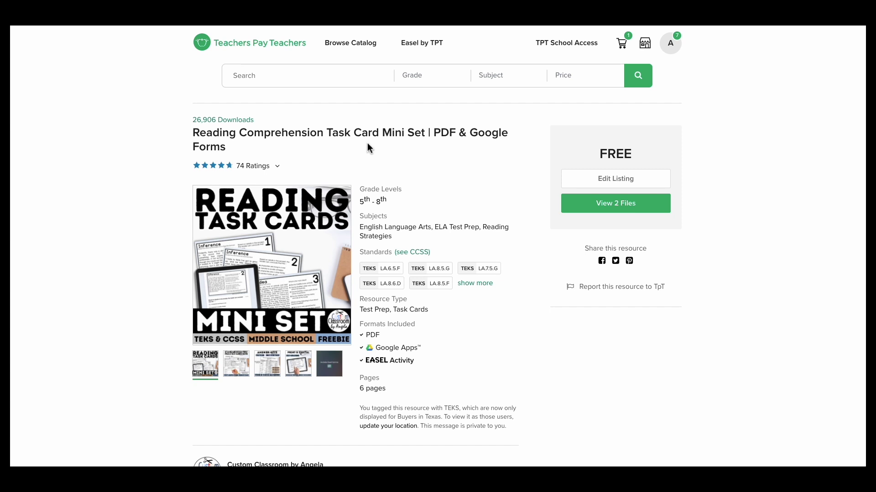
Download the PDF of the Reading Comprehension Task Card Mini Set from its files list.
left_click(597, 205)
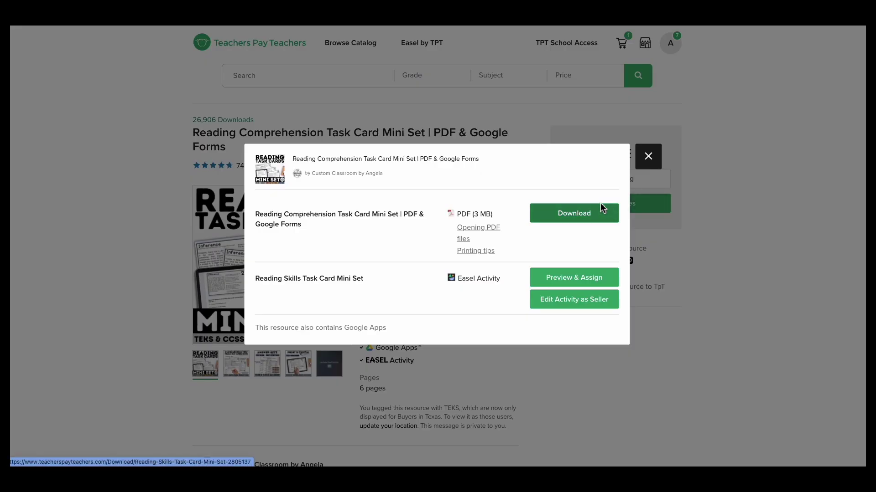
left_click(571, 217)
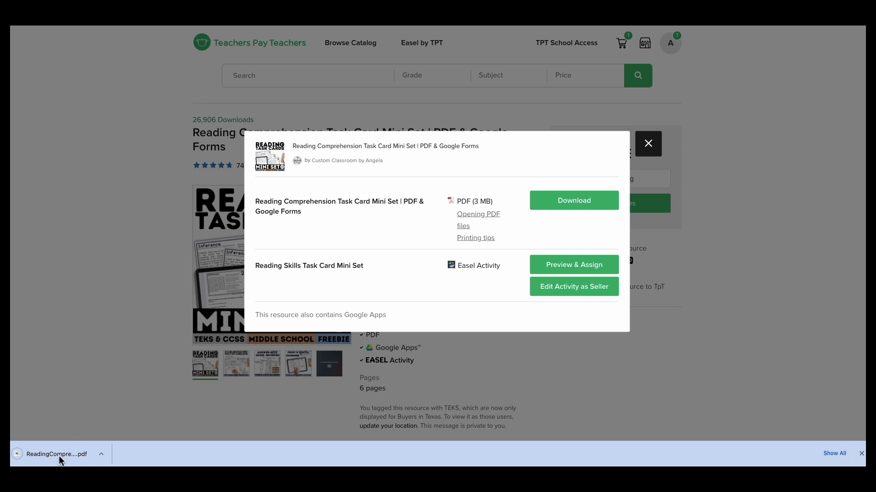
Open the downloaded task card PDF and follow its page 2 Google Forms link to copy the form.
left_click(59, 456)
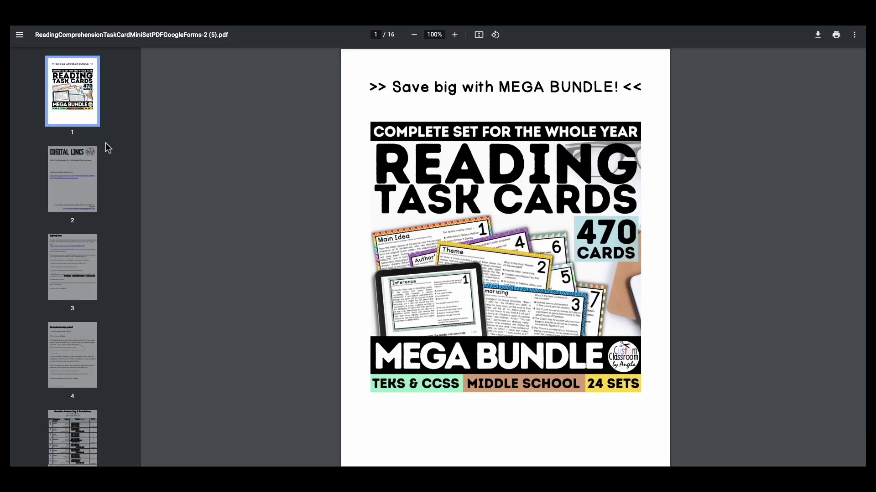
left_click(87, 165)
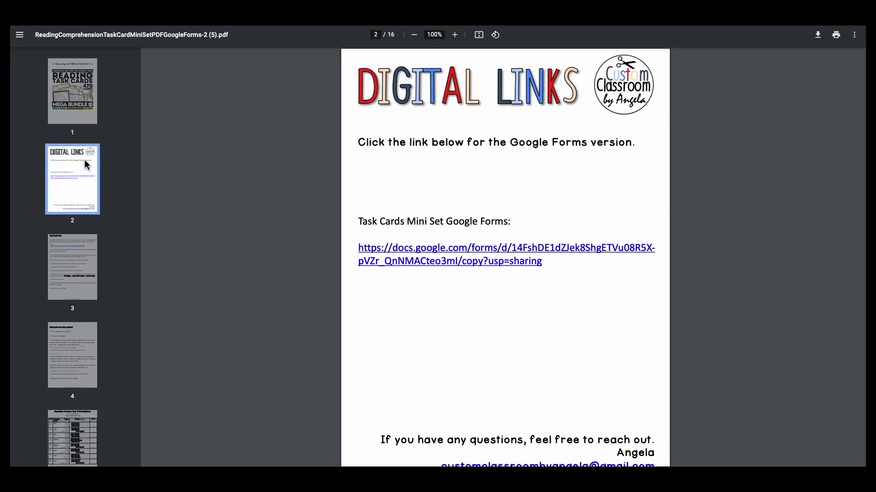
left_click(420, 252)
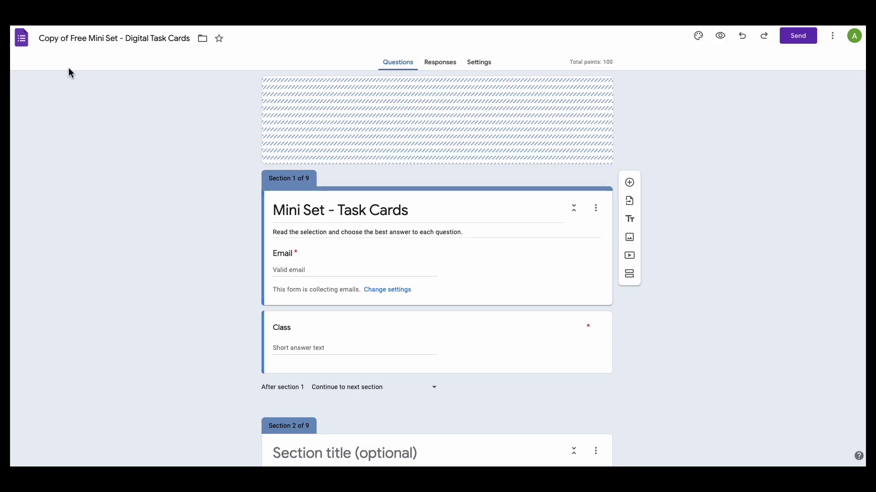
Go from the Forms home page to Google Drive's Recent files list.
left_click(22, 40)
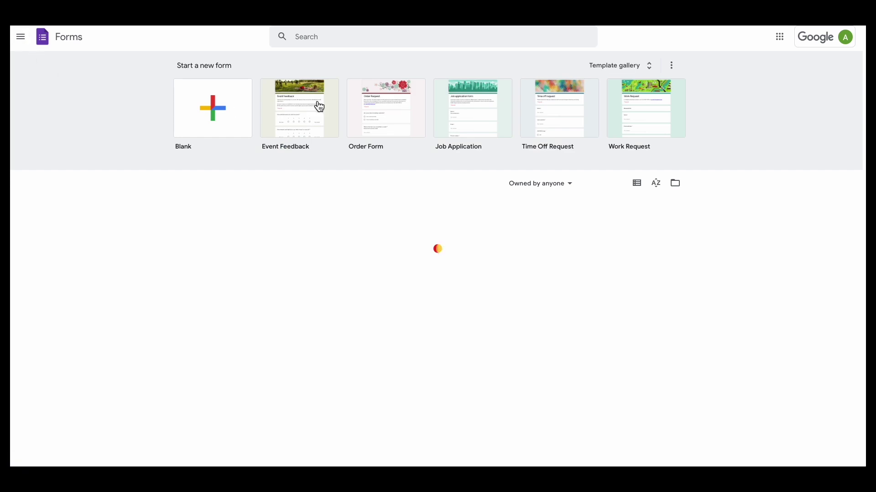
left_click(779, 39)
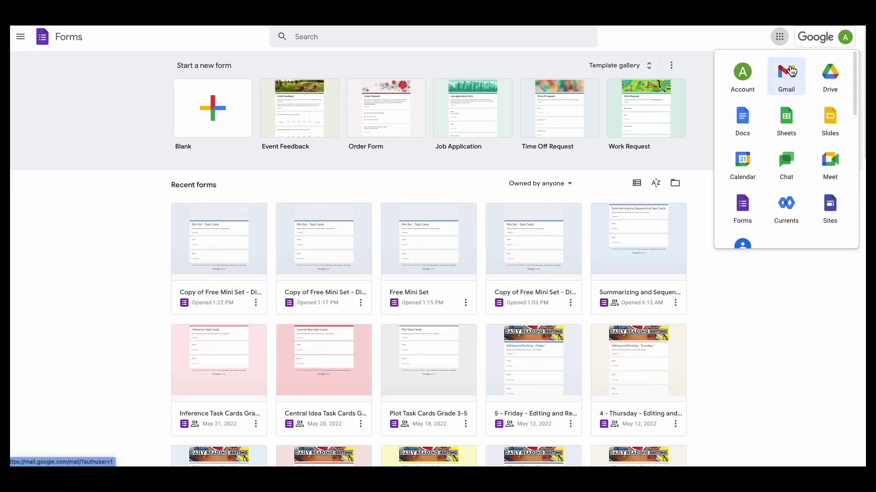
left_click(820, 73)
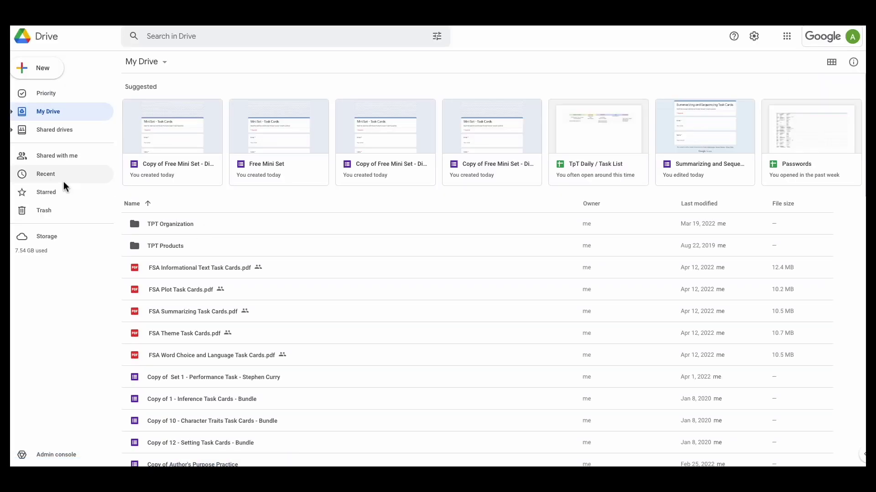
left_click(43, 178)
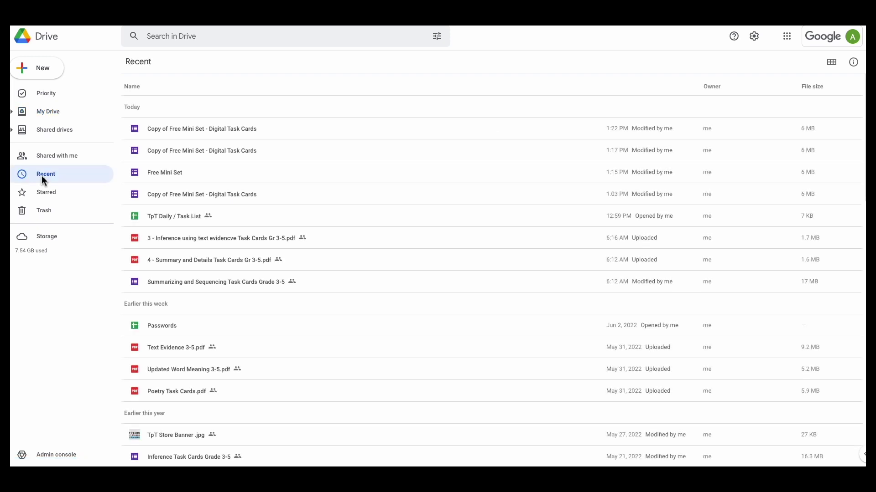
Rename the newest form copy to 'Reading Task Cards'.
right_click(182, 131)
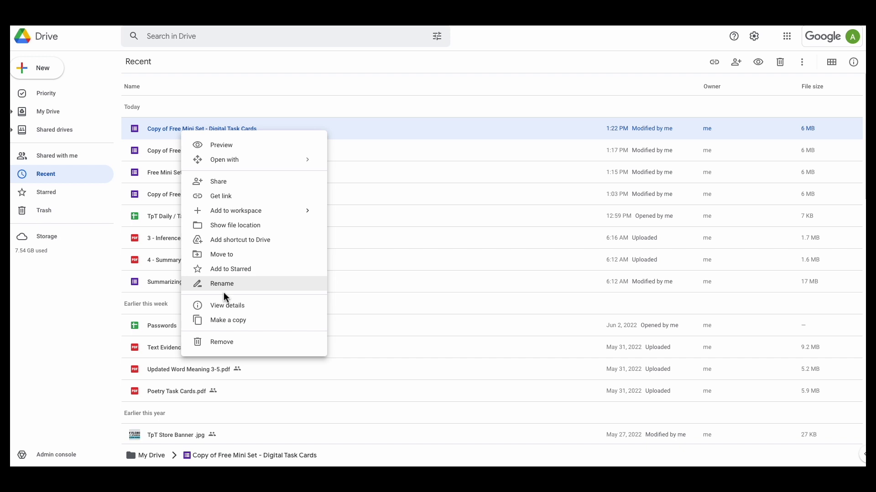
left_click(223, 283)
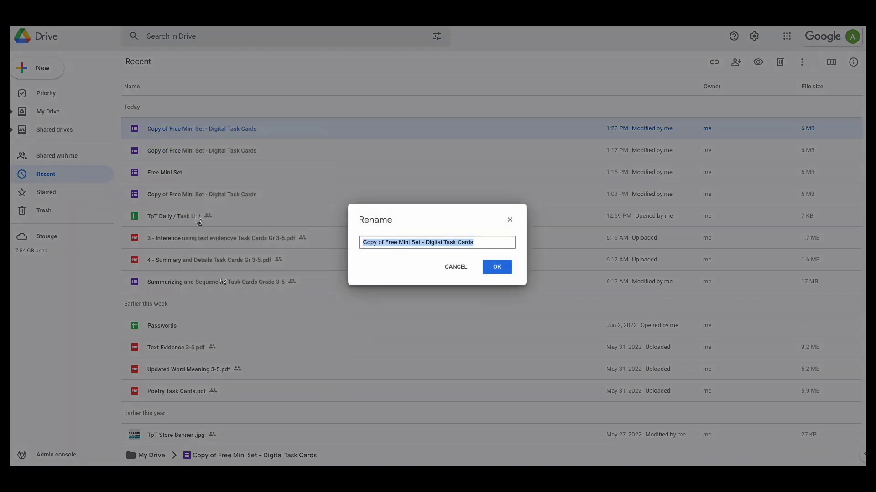
type("Reading")
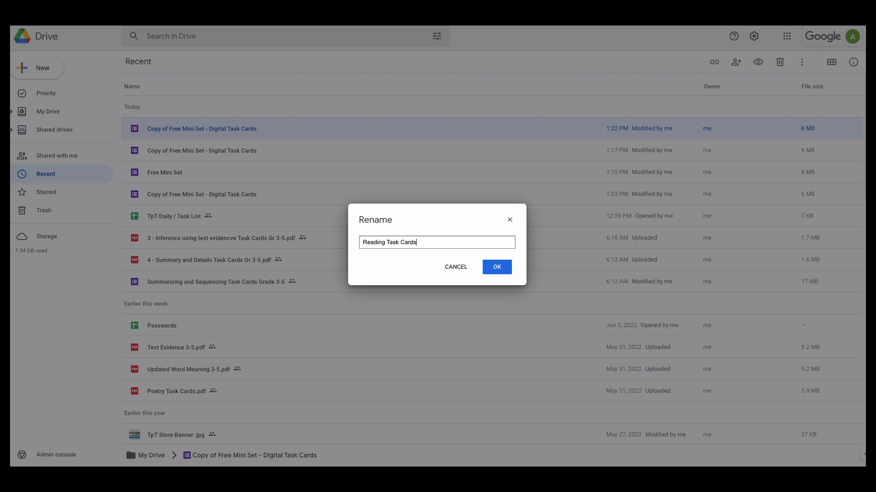
left_click(500, 269)
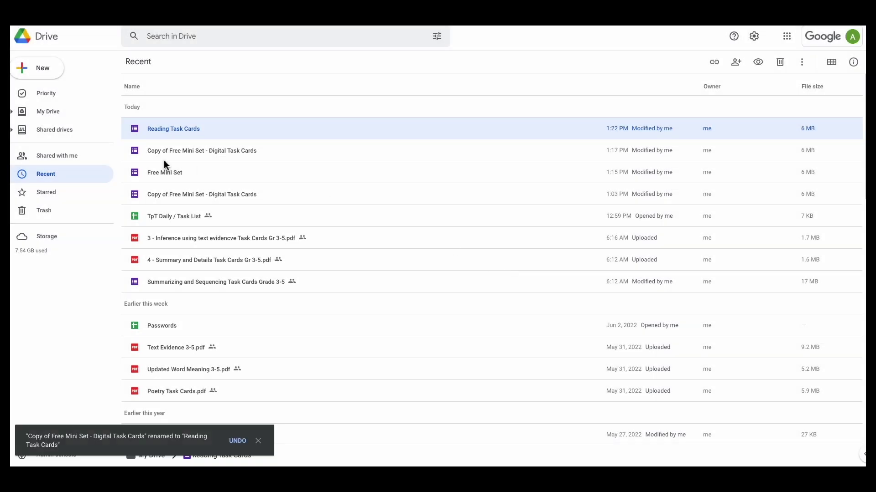
Duplicate Reading Task Cards and open the resulting 'Copy of Reading Task Cards'.
right_click(186, 128)
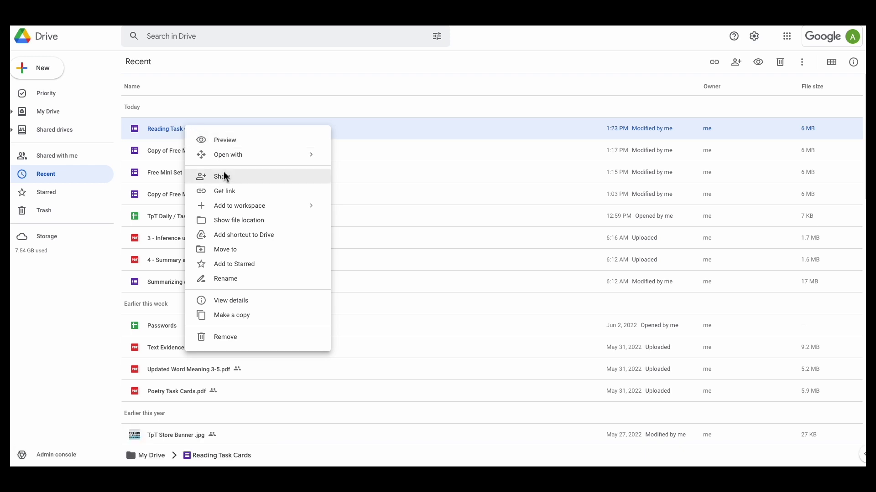
left_click(230, 316)
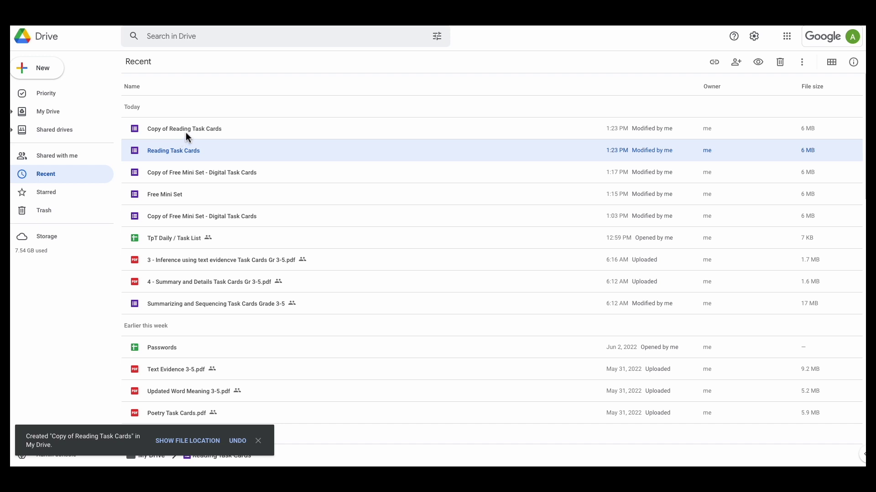
left_click(185, 130)
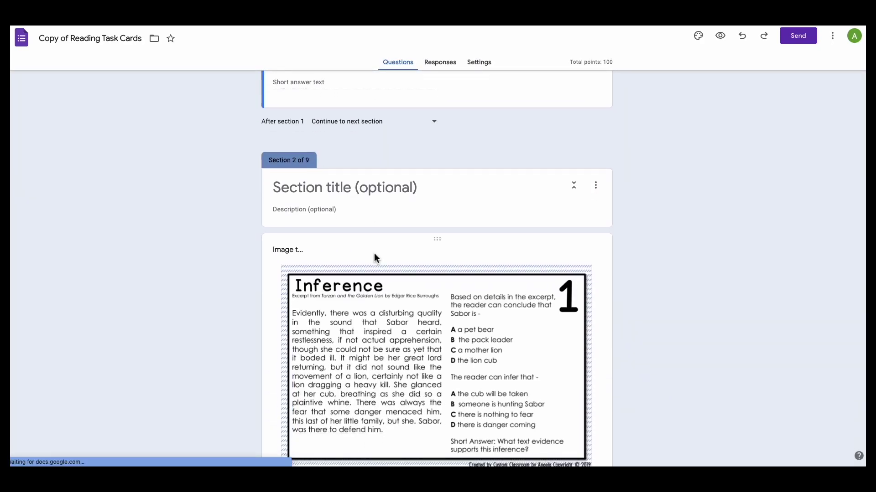
scroll(477, 267, "down", 8)
scroll(477, 266, "down", 5)
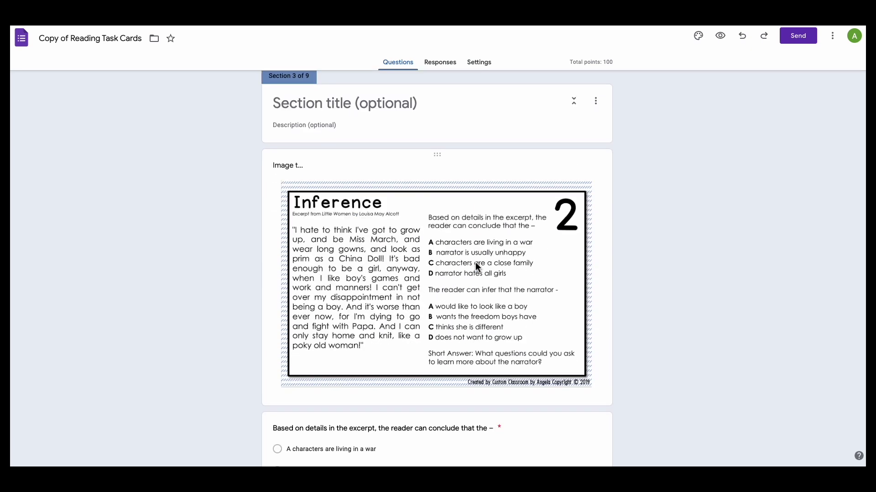
scroll(475, 265, "up", 15)
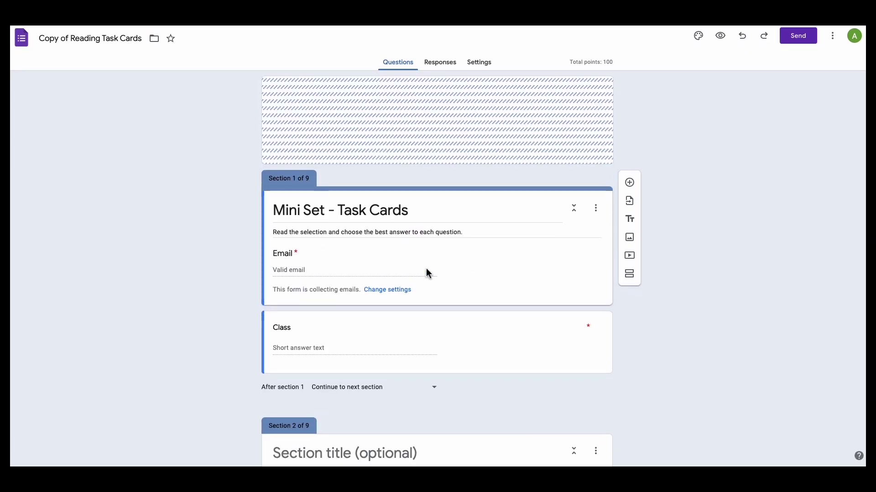
scroll(426, 270, "down", 6)
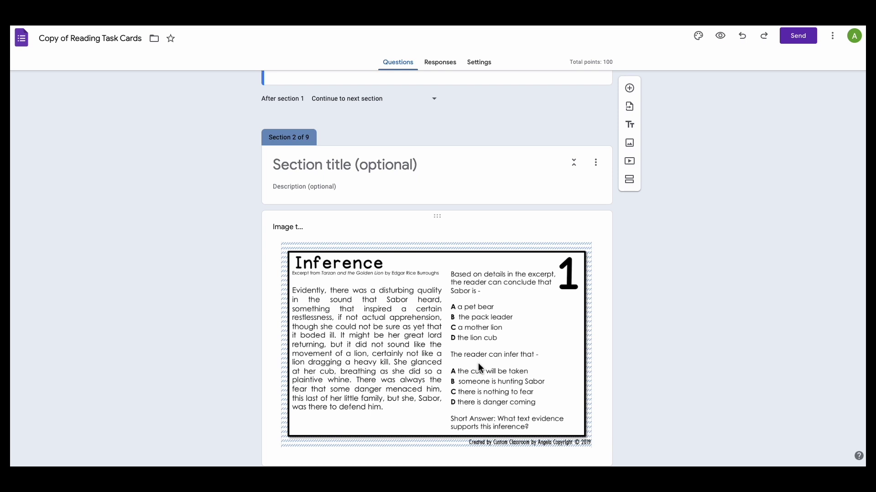
scroll(479, 367, "down", 1)
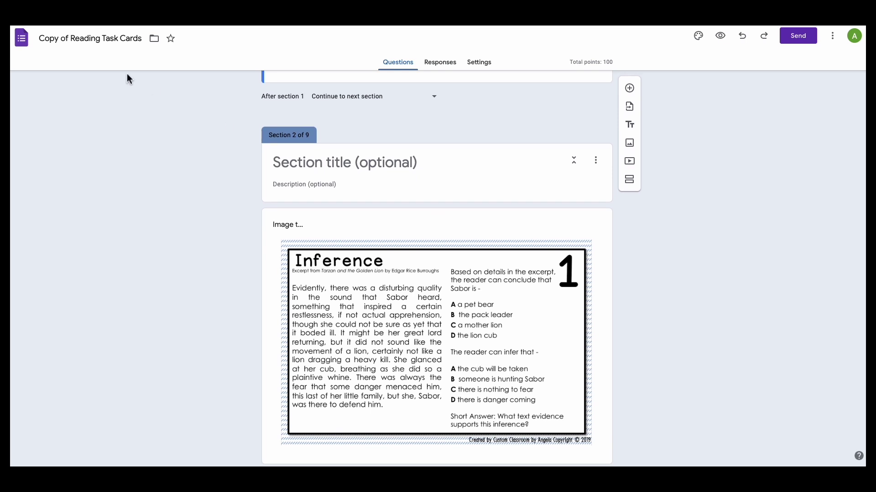
scroll(570, 216, "down", 2)
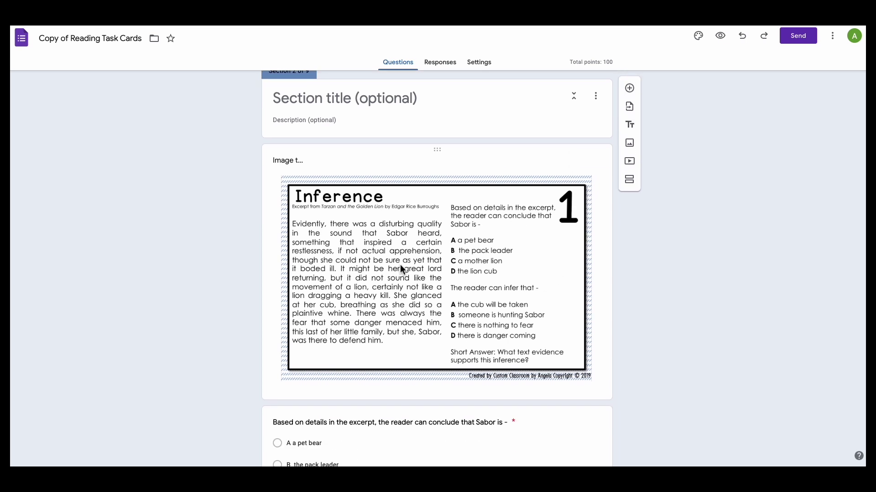
scroll(400, 269, "down", 1)
scroll(401, 269, "down", 4)
scroll(400, 267, "down", 10)
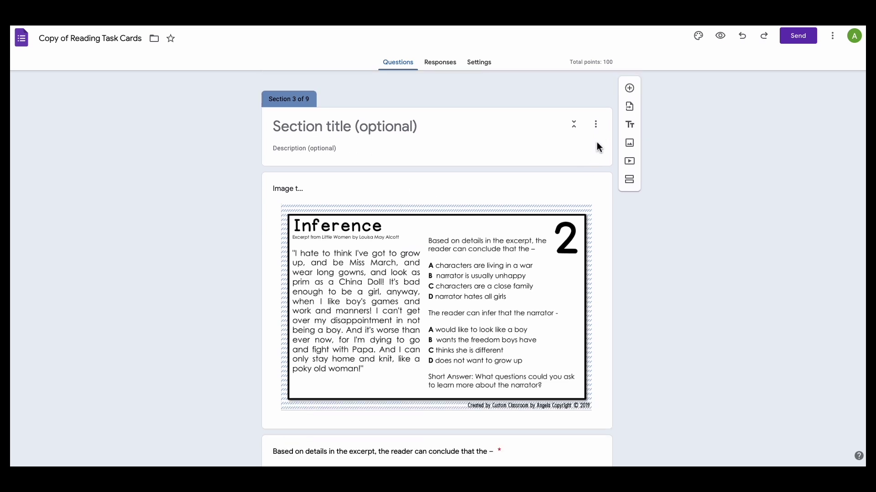
Delete the sections holding task cards 2, 3 and 4.
left_click(596, 124)
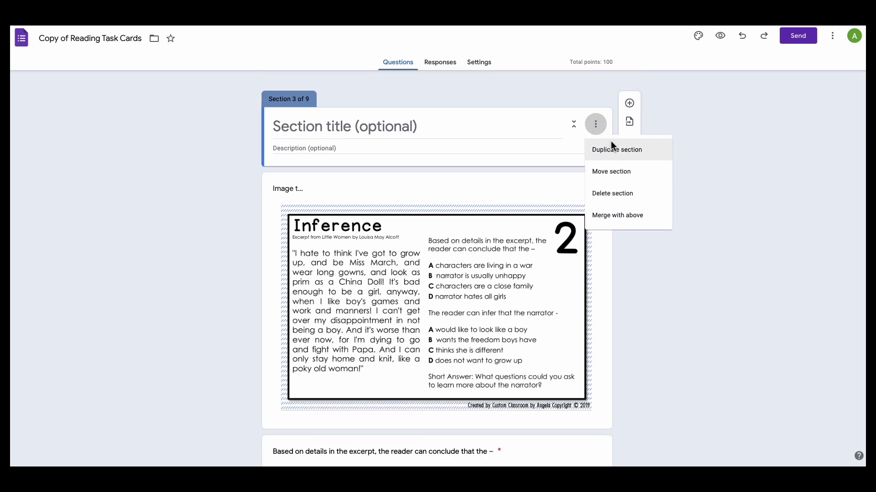
left_click(616, 193)
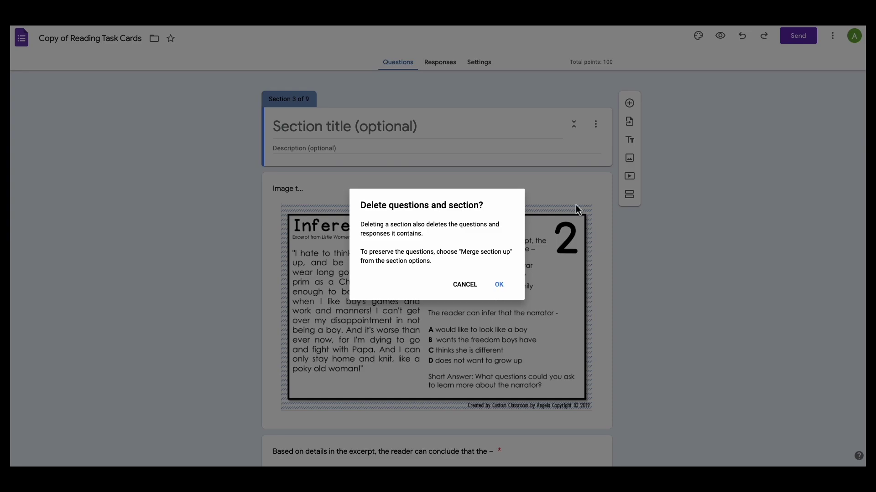
left_click(498, 285)
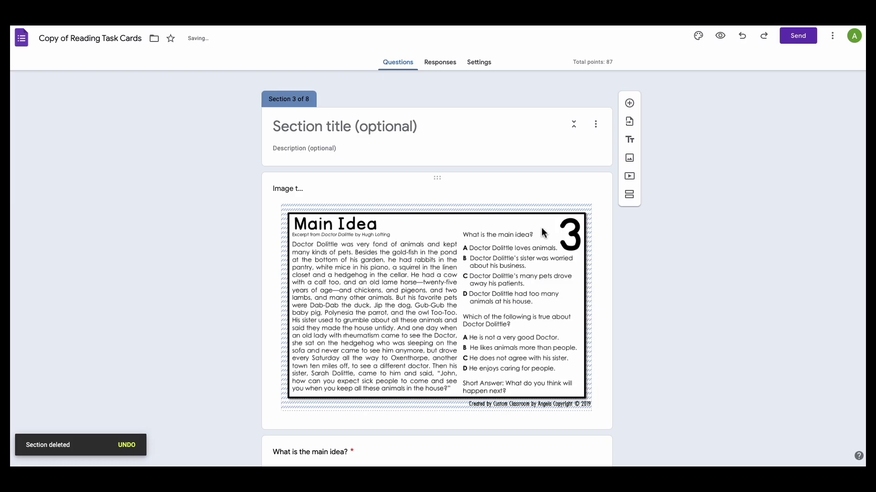
scroll(515, 319, "down", 1)
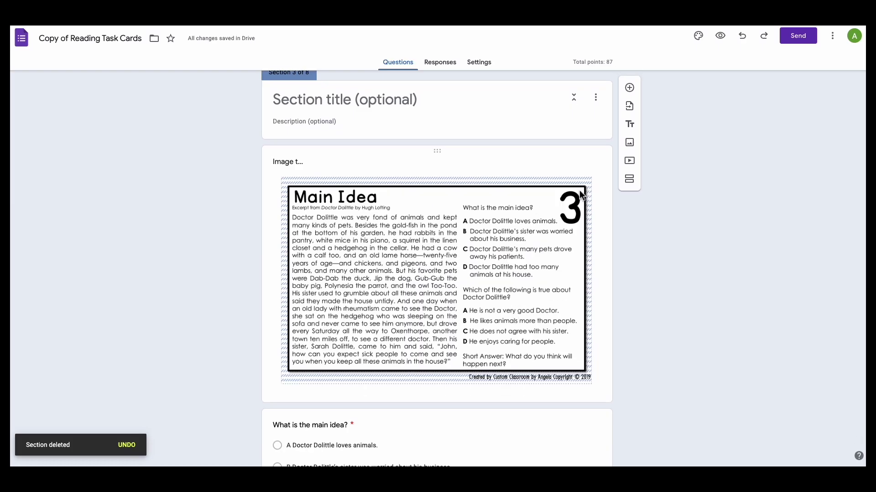
left_click(597, 98)
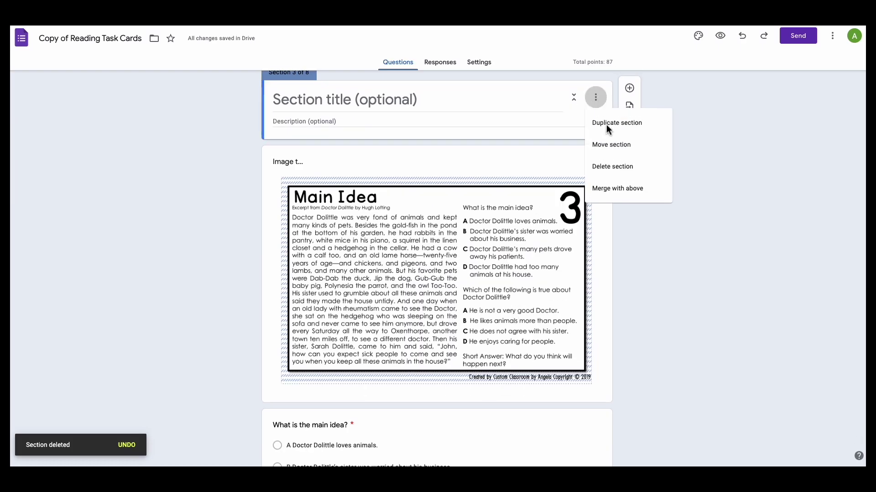
left_click(619, 171)
left_click(499, 285)
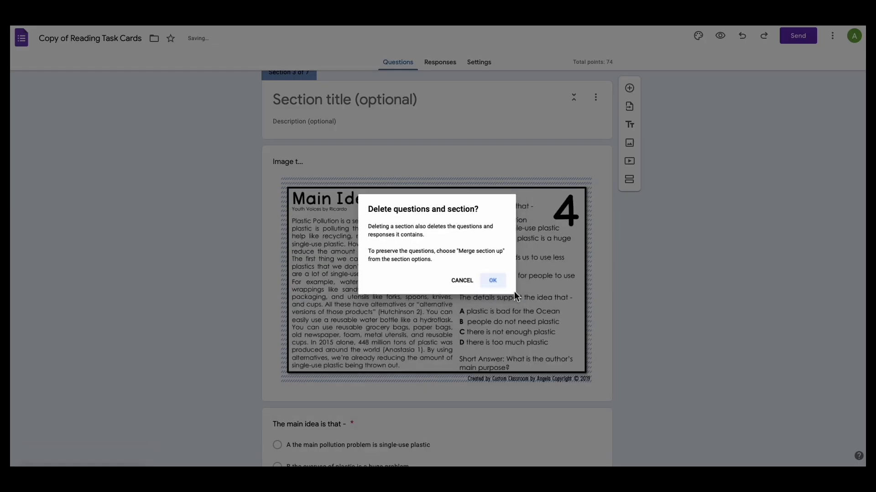
left_click(597, 97)
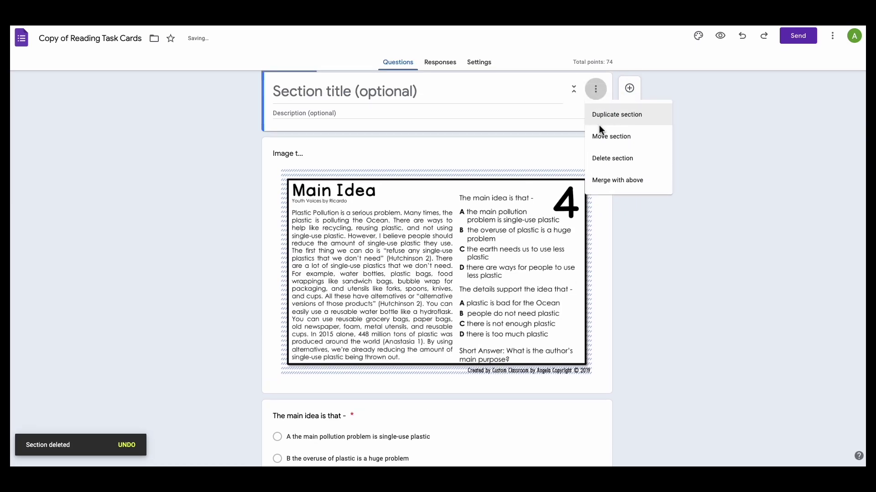
left_click(620, 155)
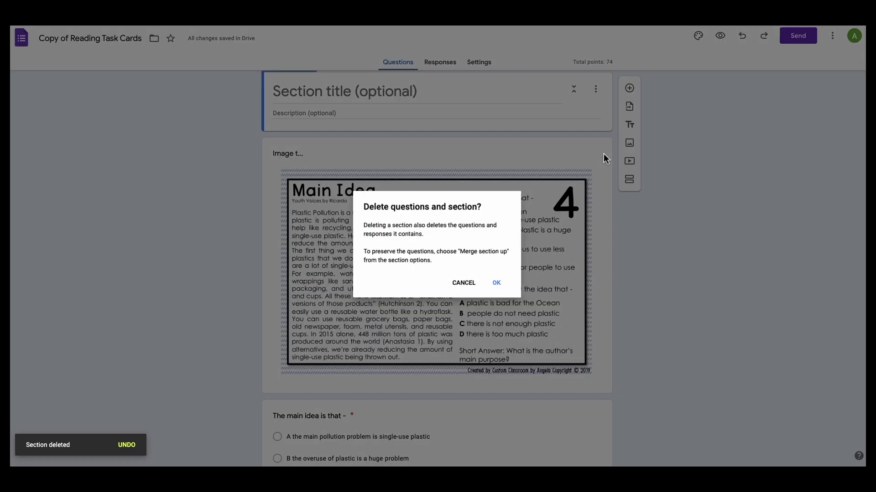
left_click(499, 285)
Delete the remaining sections for task cards 5, 6, 7 and 8.
left_click(595, 90)
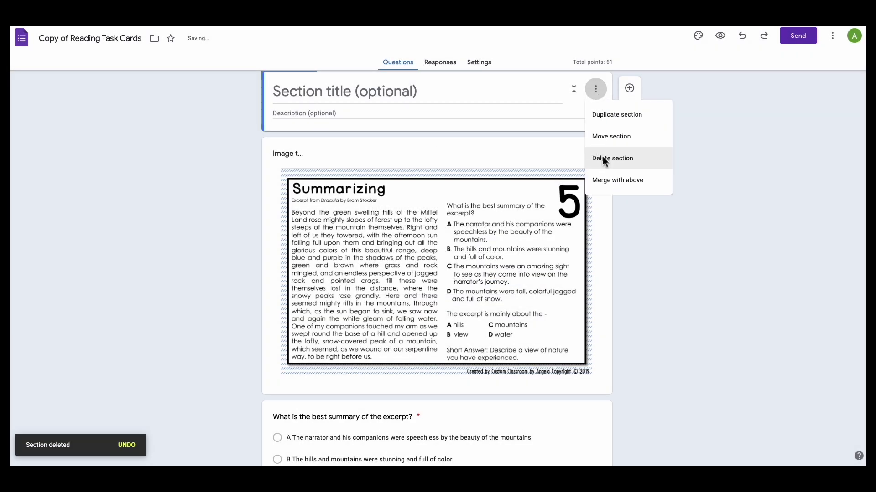
left_click(603, 157)
key("Return")
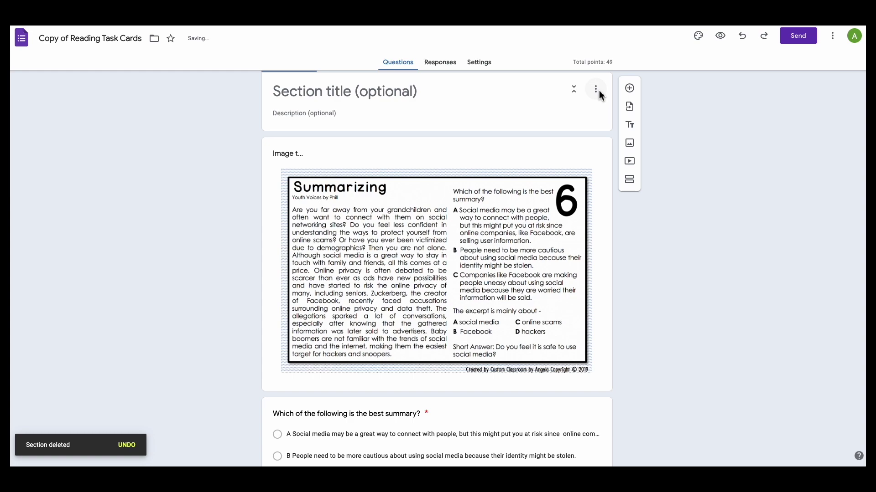
left_click(596, 89)
left_click(651, 158)
key("Return")
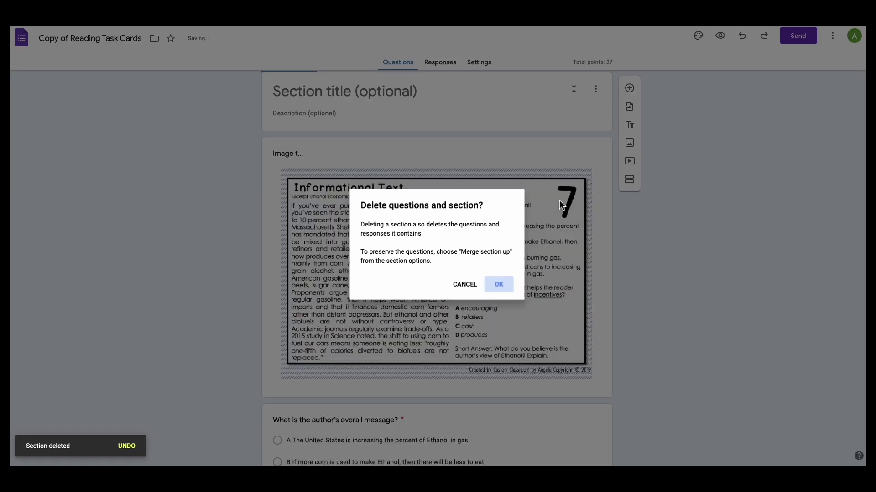
left_click(596, 89)
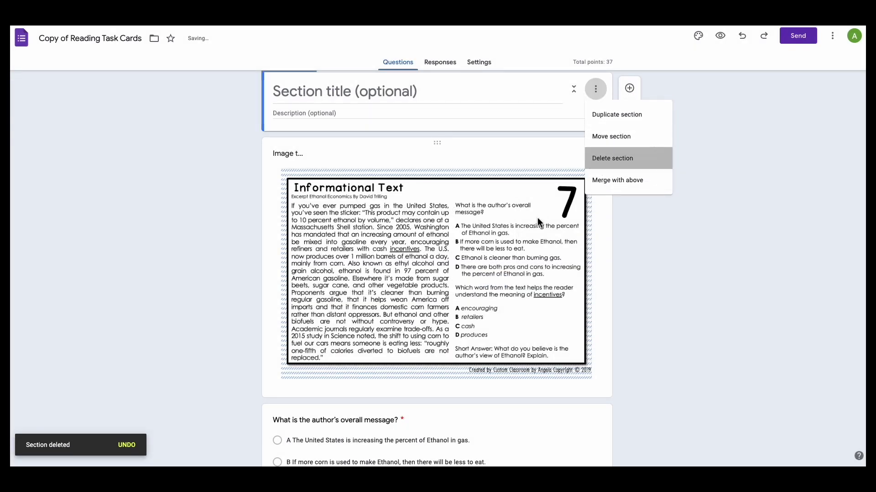
left_click(601, 166)
key("Return")
left_click(596, 91)
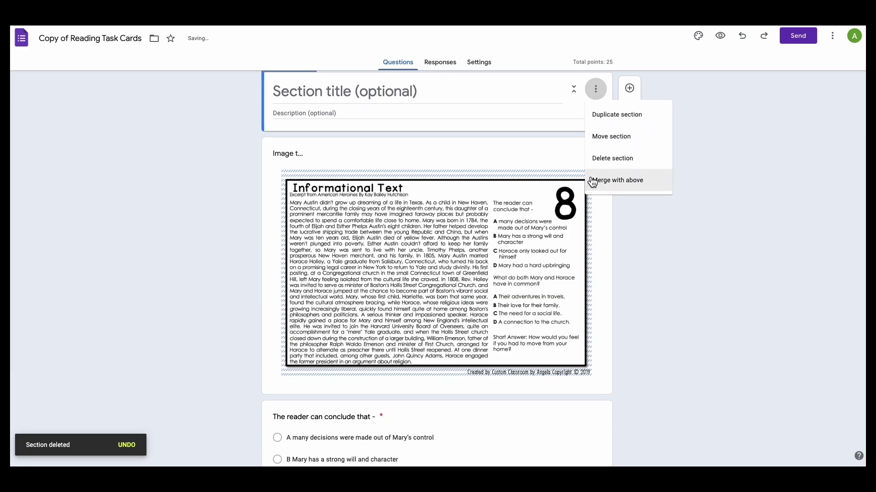
left_click(599, 158)
key("Return")
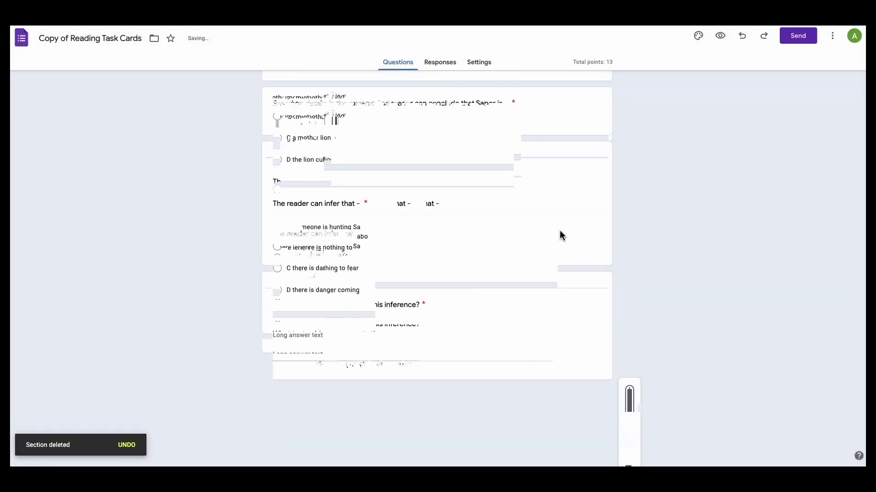
Check card 1's question and image, then return to the Forms home page.
scroll(561, 233, "down", 2)
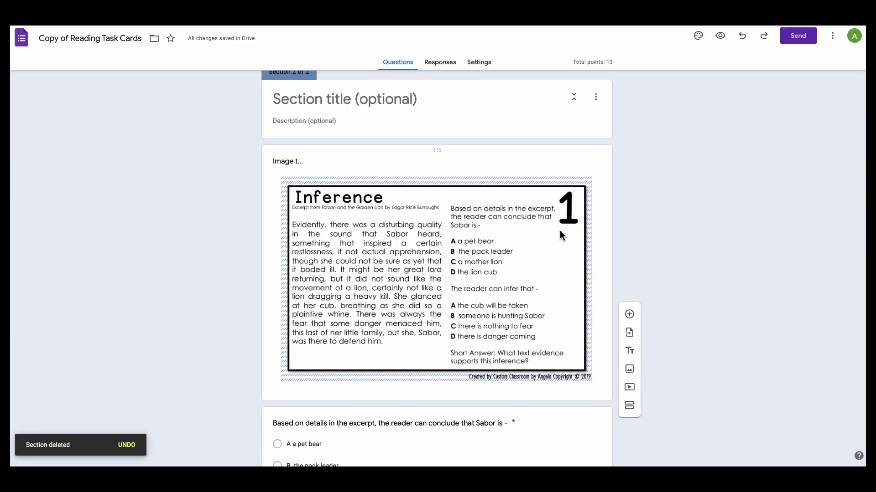
scroll(490, 221, "down", 4)
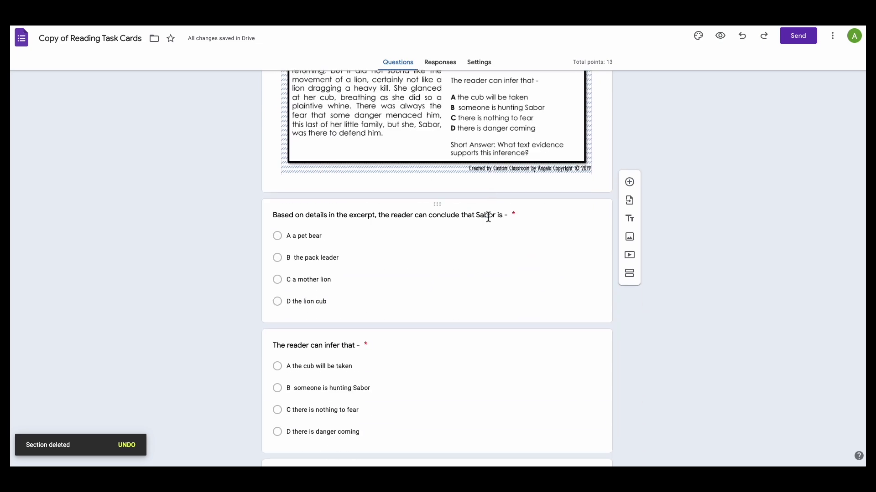
left_click(550, 220)
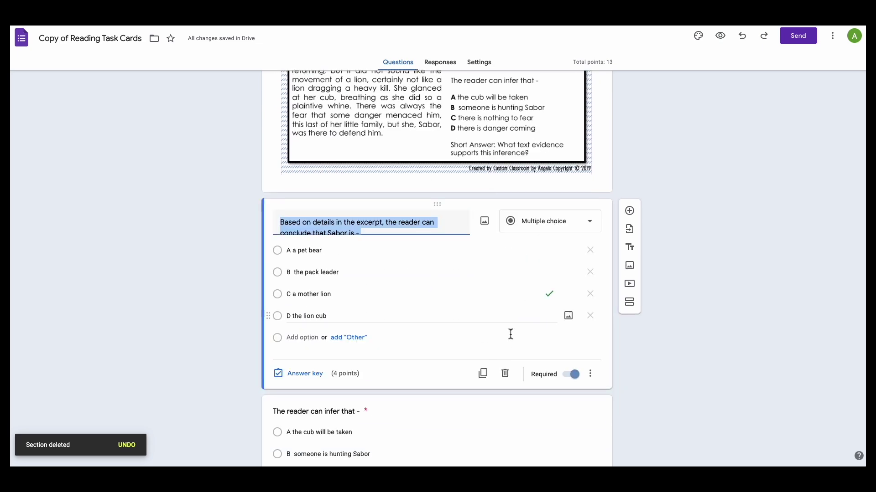
scroll(481, 273, "up", 4)
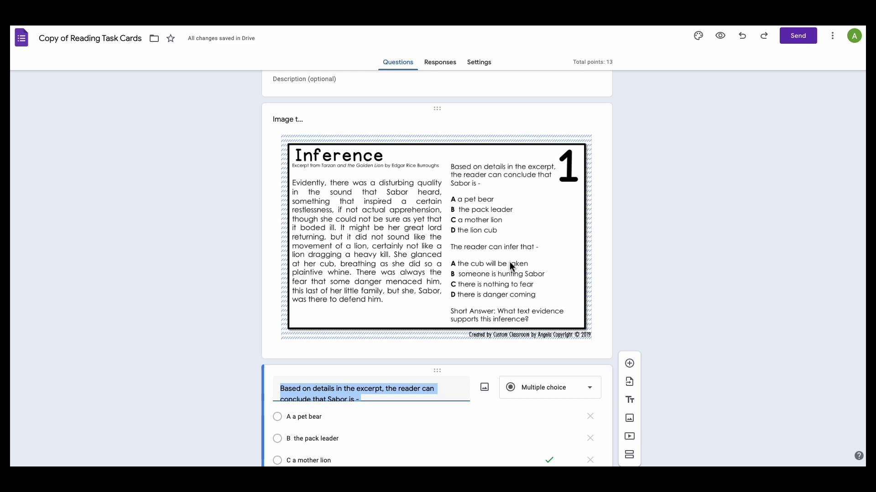
left_click(510, 262)
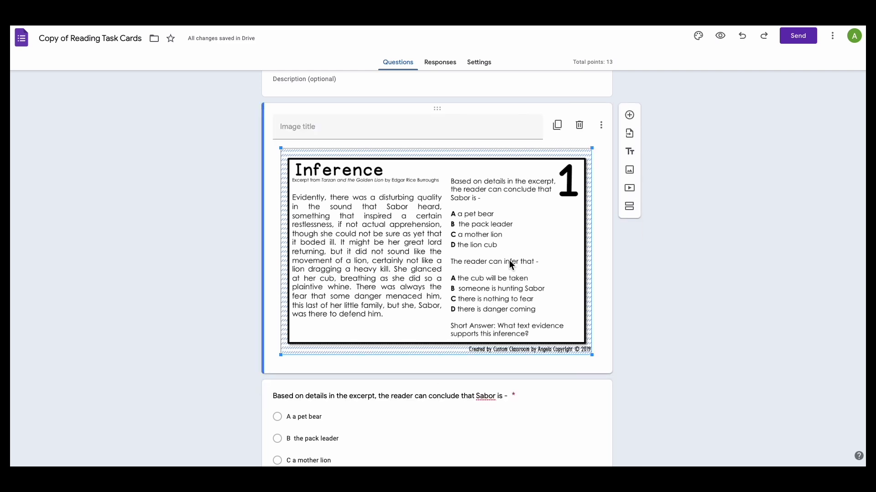
scroll(432, 286, "down", 2)
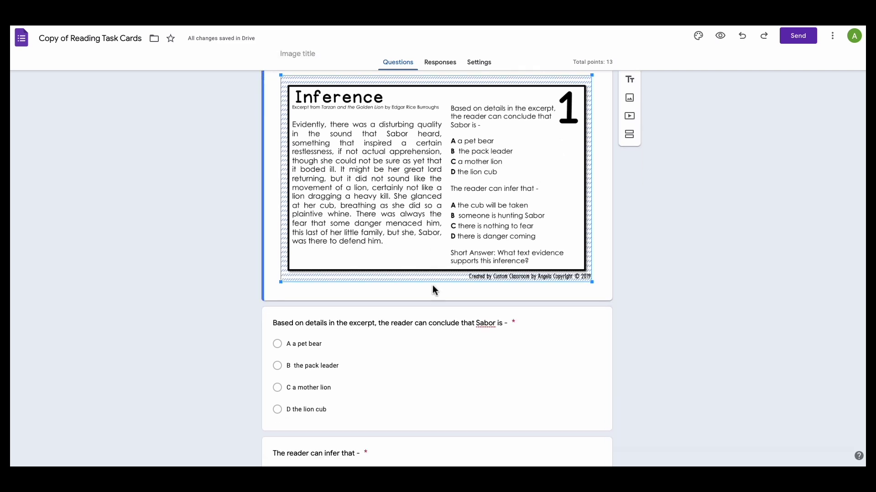
scroll(433, 285, "up", 1)
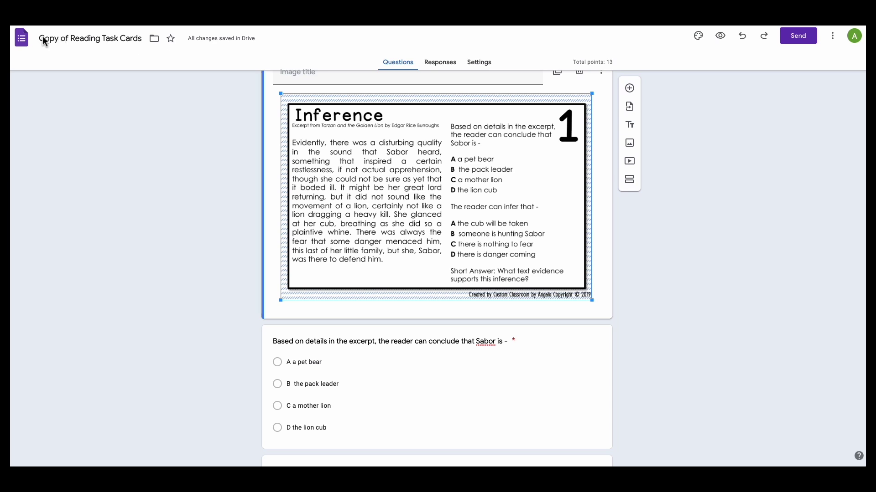
left_click(22, 38)
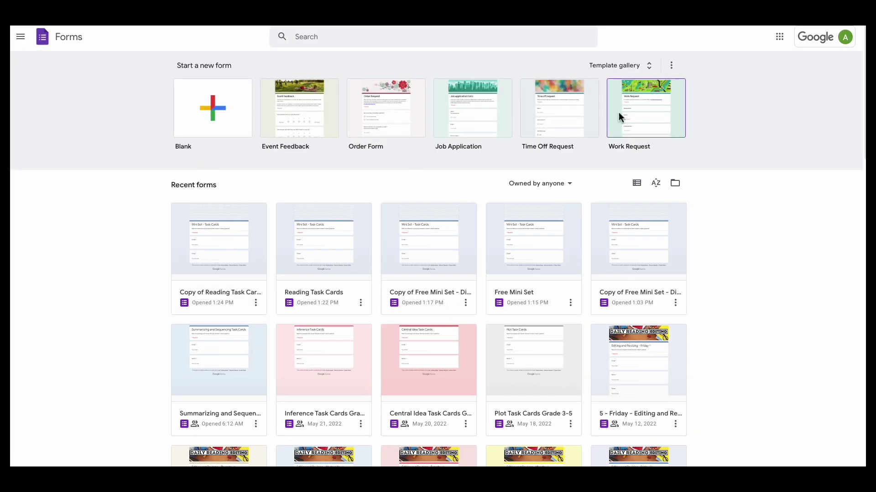
Briefly reopen Copy of Reading Task Cards, then go back to the Forms home page.
left_click(216, 298)
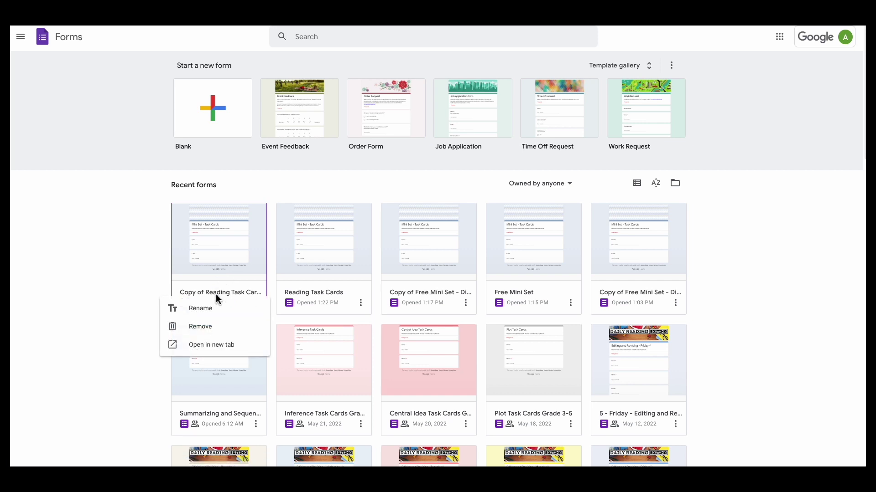
right_click(217, 298)
left_click(248, 229)
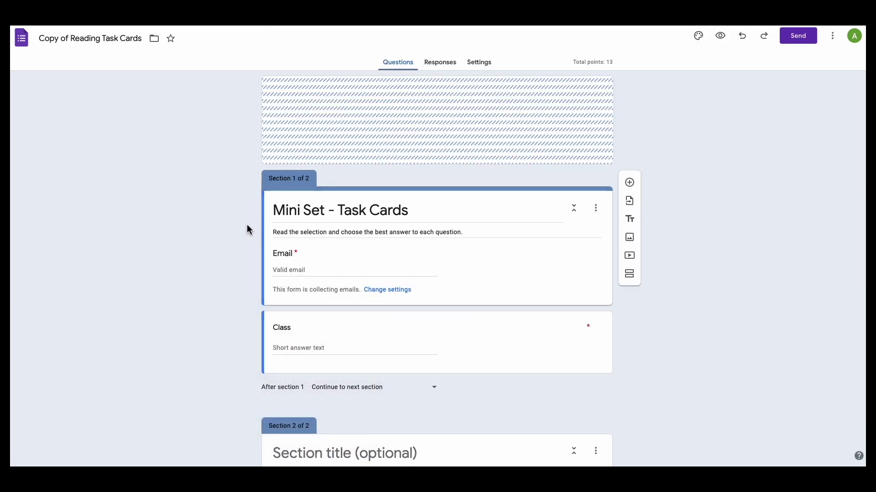
left_click(25, 38)
Switch to Google Drive and show the My Drive file list.
left_click(778, 36)
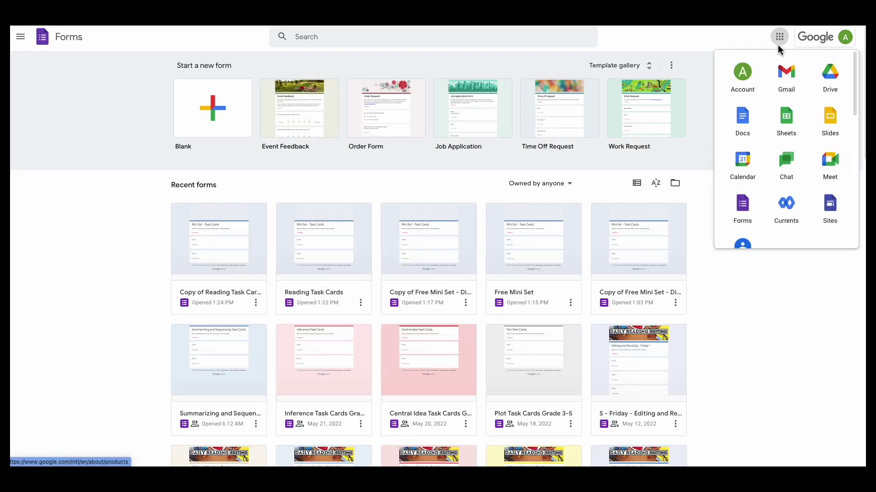
left_click(823, 81)
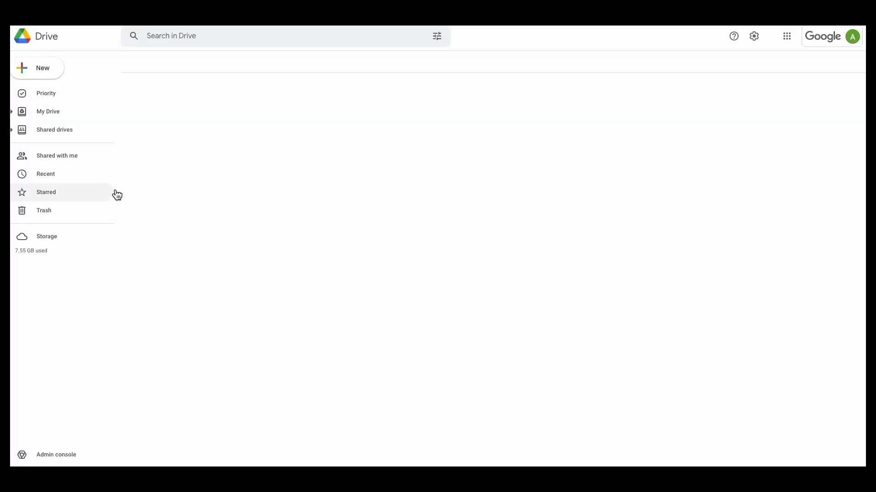
left_click(48, 117)
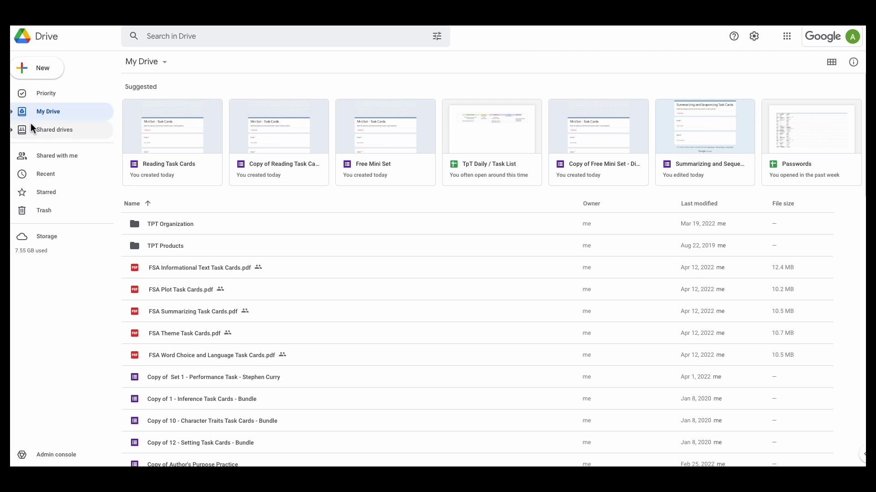
In Recent, rename Copy of Reading Task Cards to 'Reading Task Cards #1'.
left_click(51, 161)
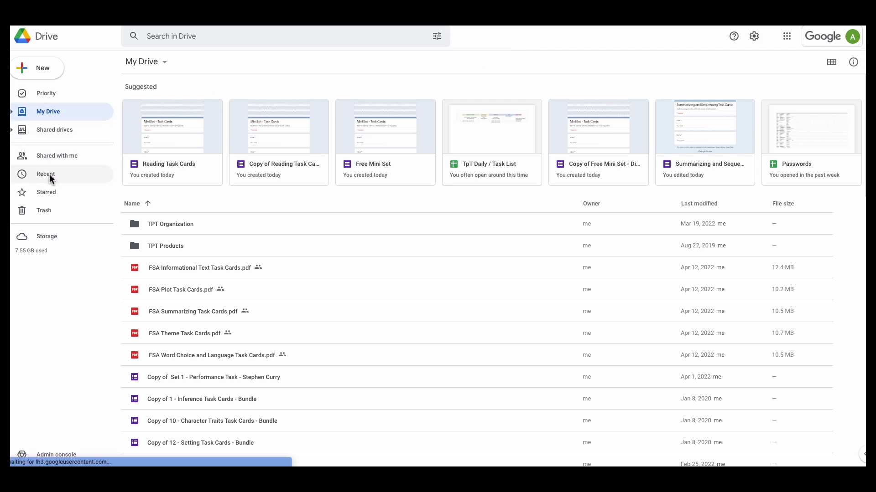
left_click(49, 176)
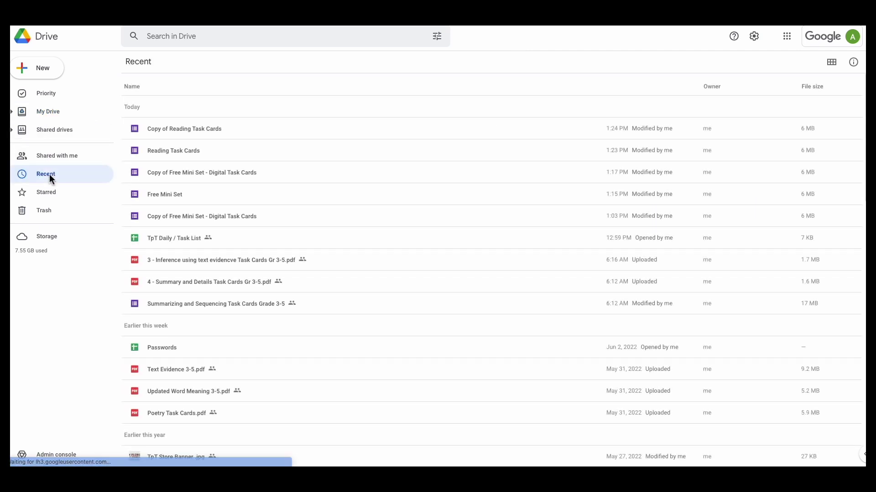
right_click(188, 130)
left_click(231, 283)
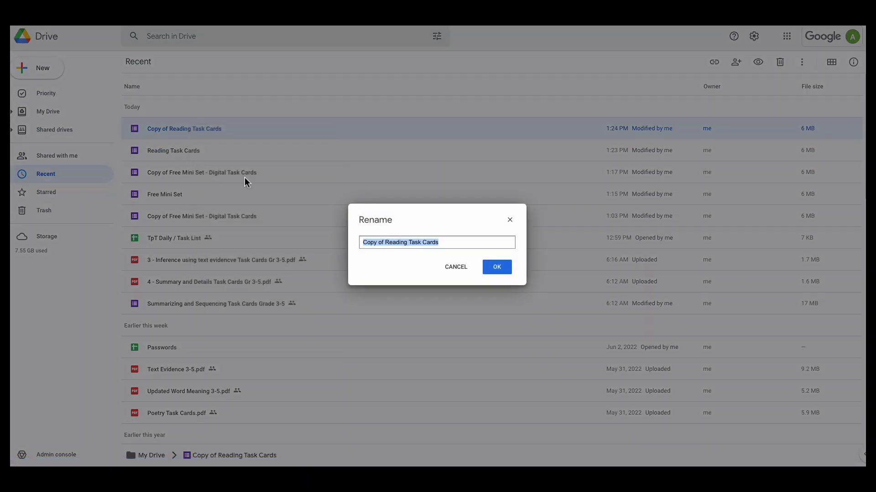
left_click_drag(386, 242, 359, 242)
key("BackSpace")
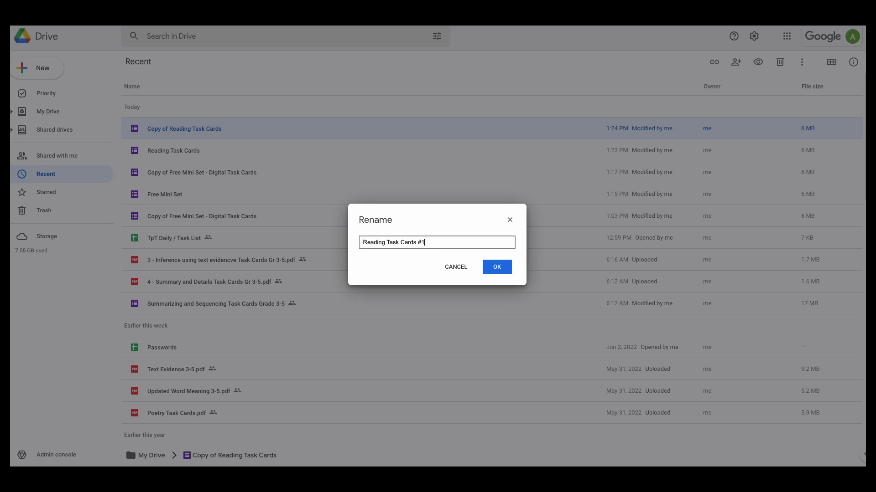
left_click(497, 268)
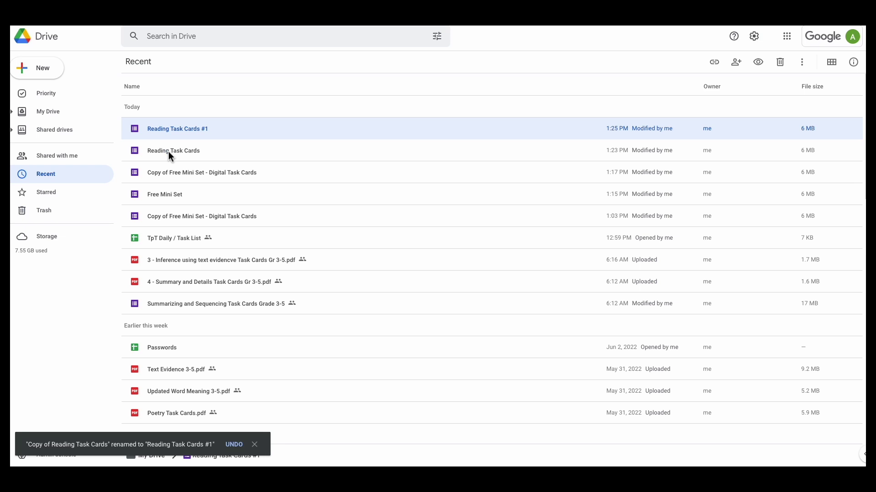
left_click(168, 153)
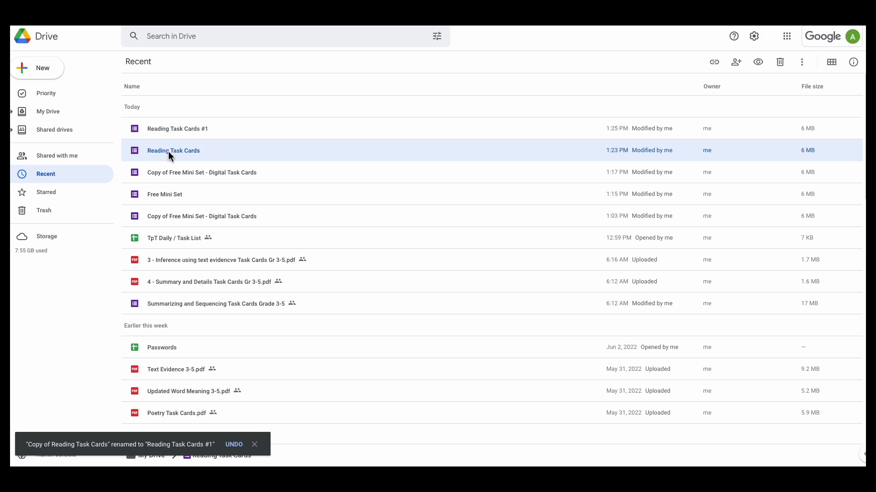
Make another copy of the original Reading Task Cards form.
right_click(179, 151)
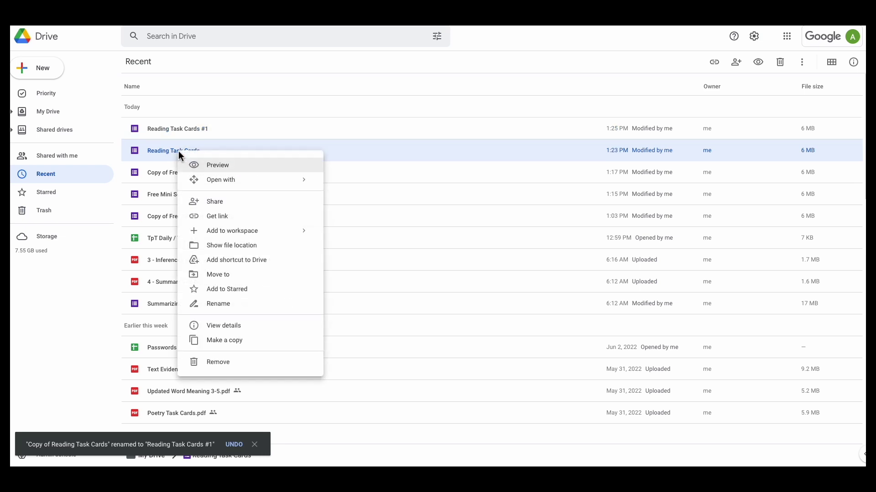
left_click(224, 341)
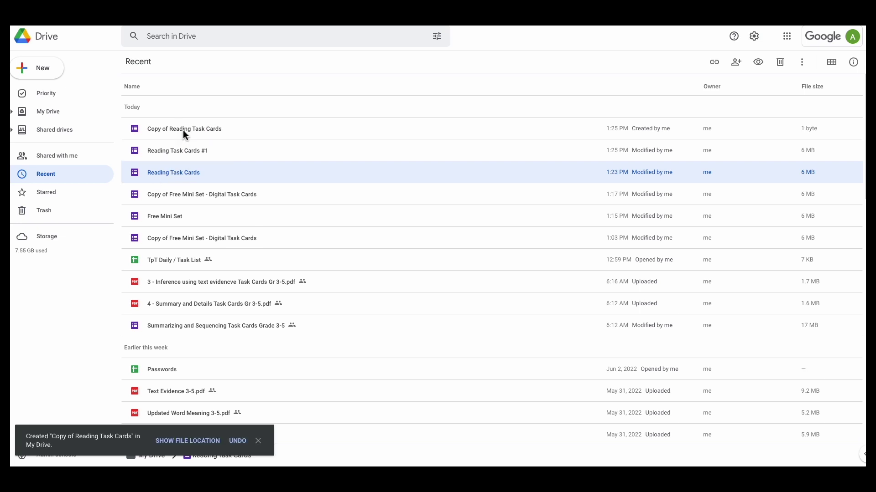
left_click(182, 128)
Rename the new copy to 'Reading Task Cards #2' and open it.
right_click(183, 128)
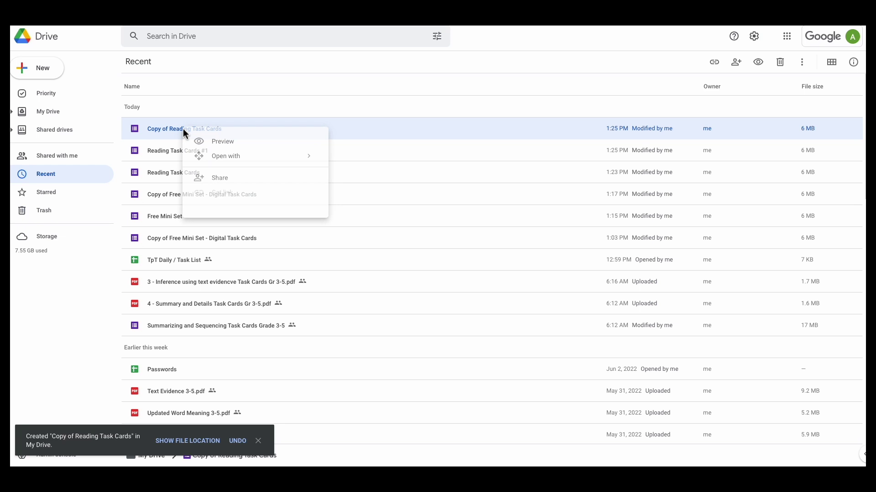
left_click(230, 281)
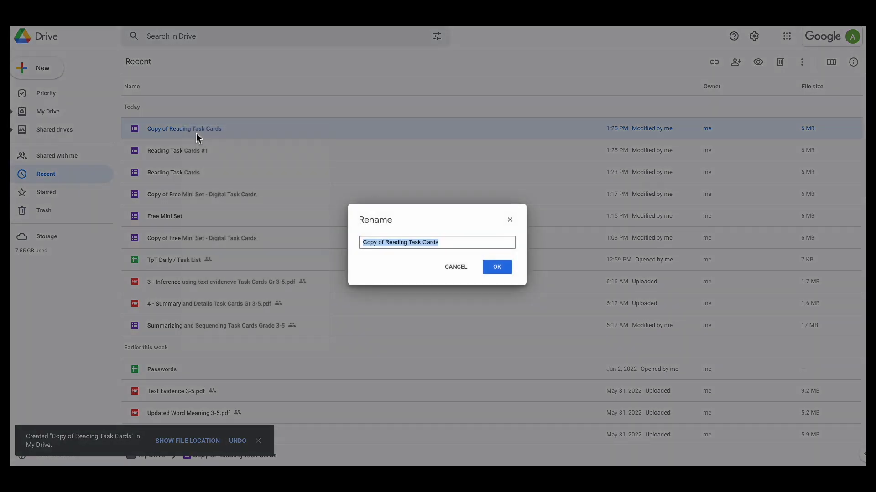
key("Right")
left_click_drag(362, 241, 337, 242)
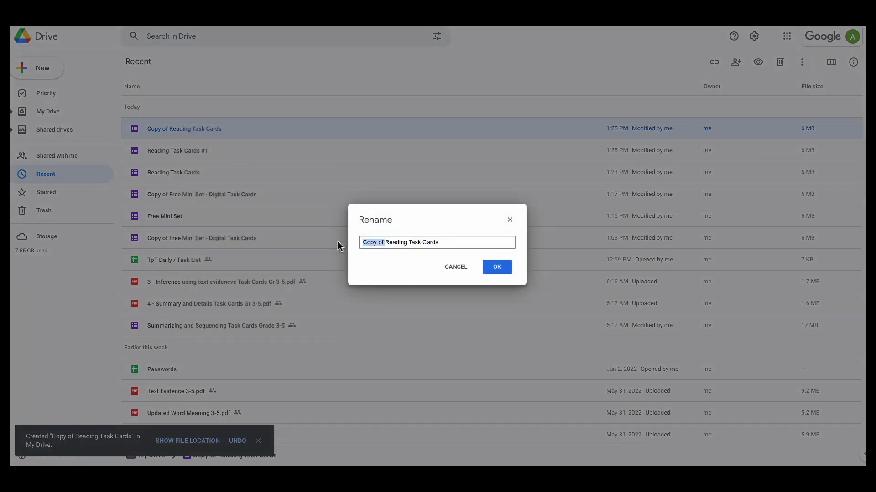
key("BackSpace")
type("#2")
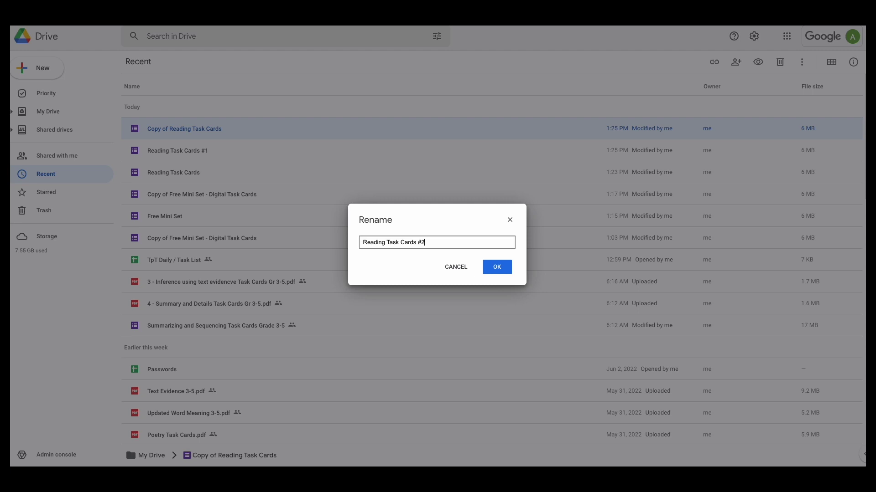
left_click(492, 267)
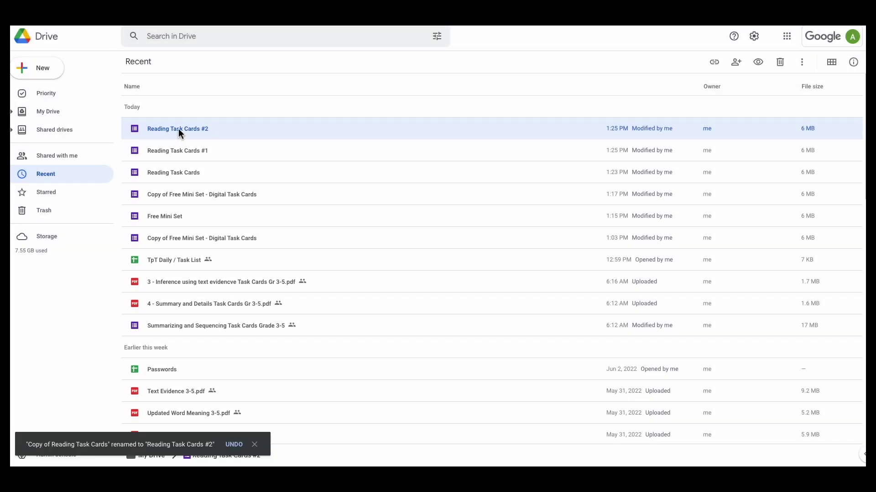
double_click(179, 129)
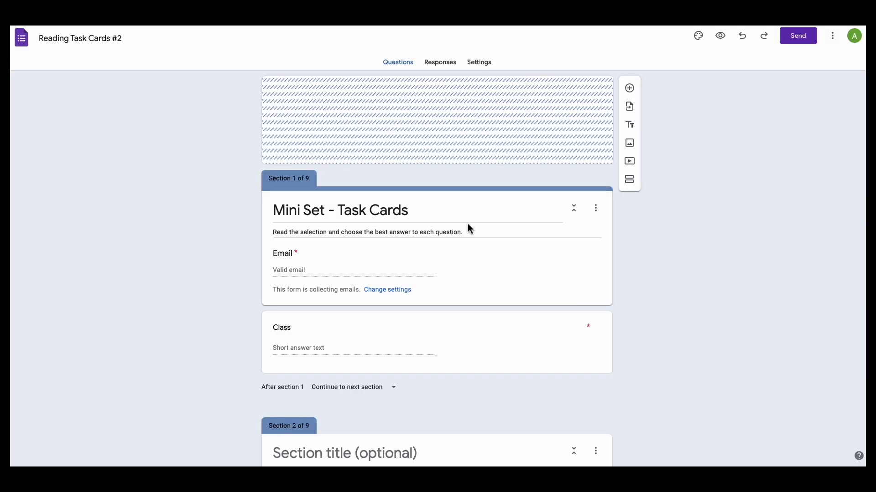
Delete the sections for task cards 1 and 3.
scroll(470, 228, "down", 6)
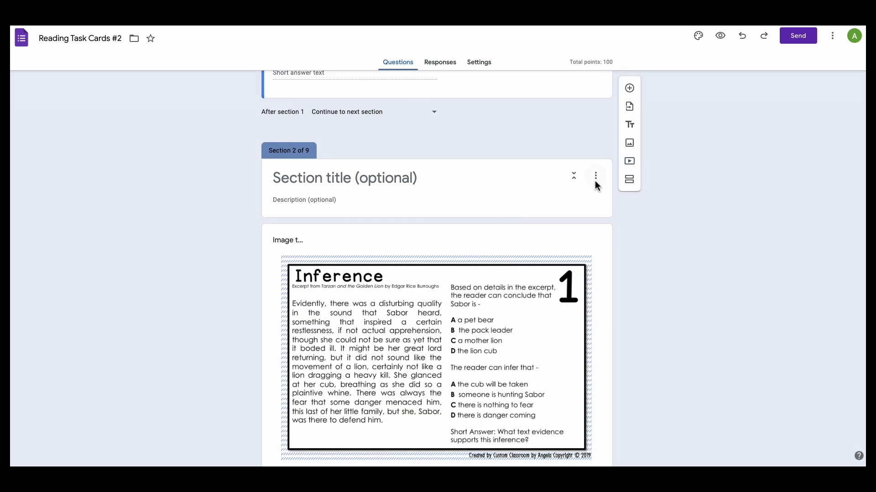
left_click(595, 176)
left_click(608, 244)
key("Return")
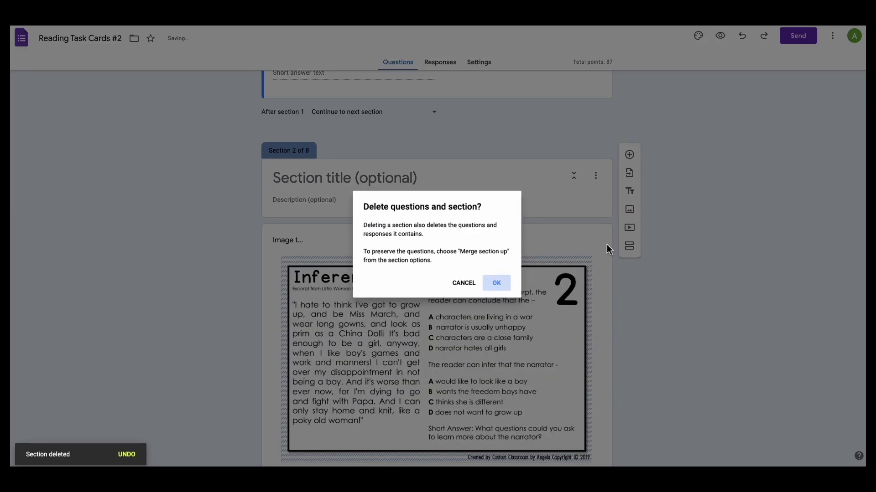
scroll(593, 256, "down", 15)
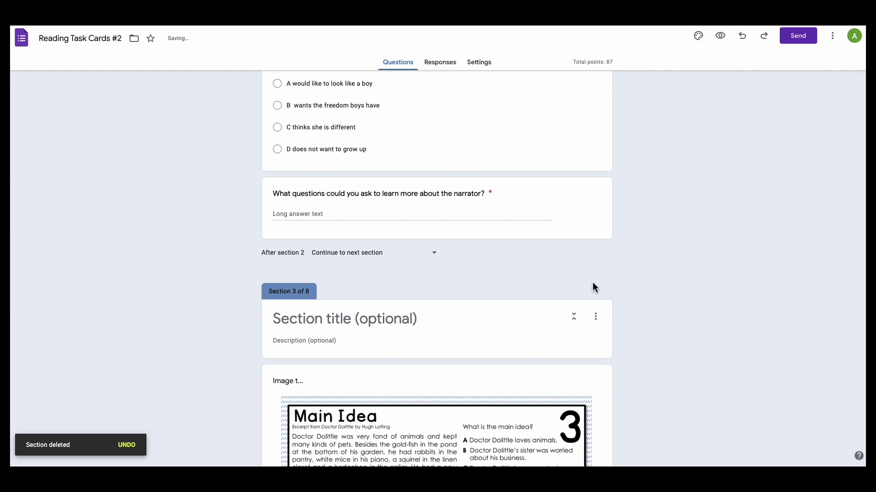
left_click(596, 316)
left_click(600, 385)
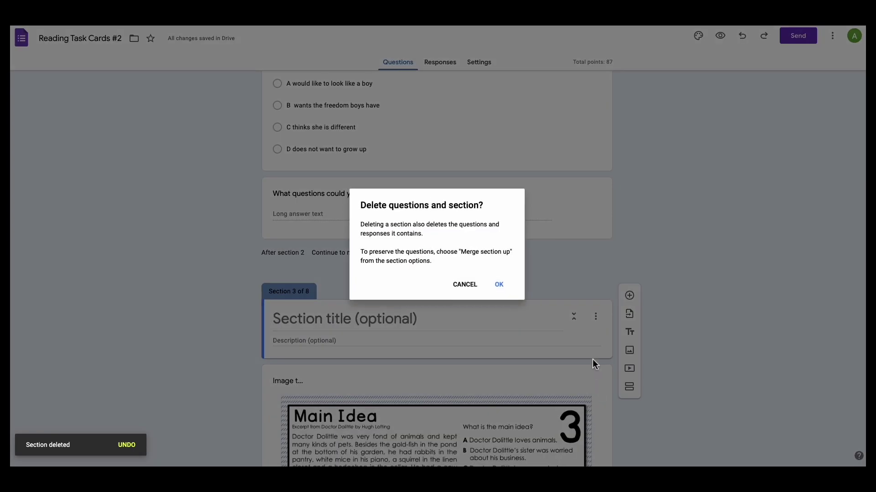
key("Return")
Delete the sections for task cards 4, 5 and 6.
scroll(595, 346, "down", 1)
left_click(596, 254)
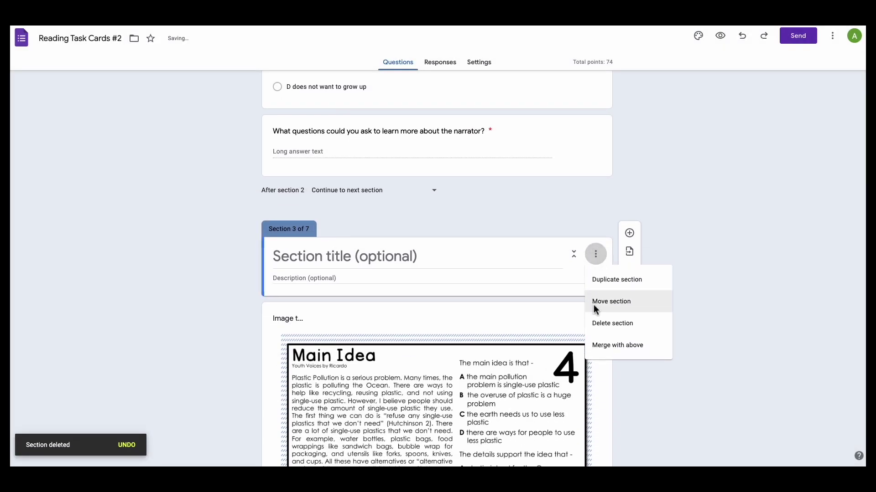
left_click(596, 323)
key("Return")
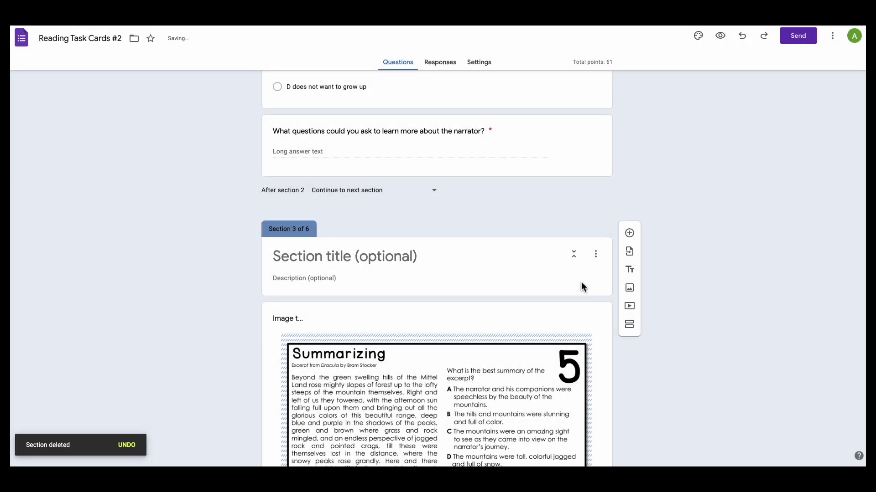
left_click(595, 254)
left_click(603, 322)
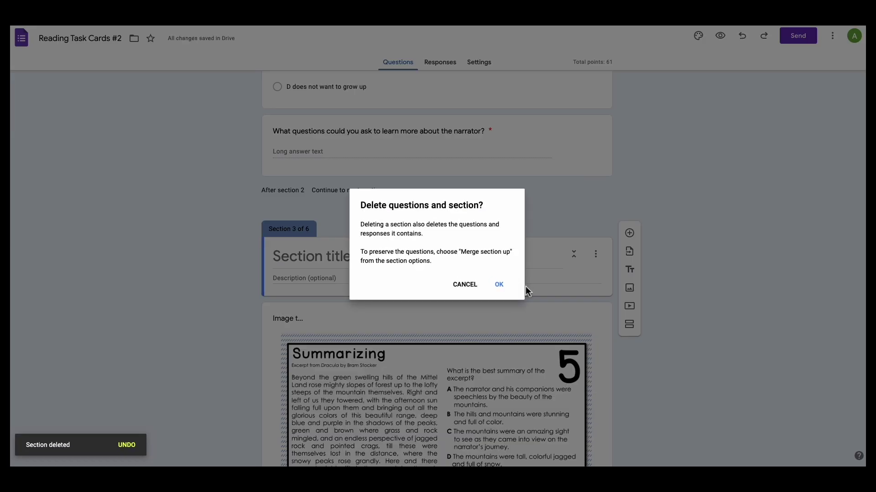
key("Return")
scroll(600, 274, "down", 1)
left_click(596, 198)
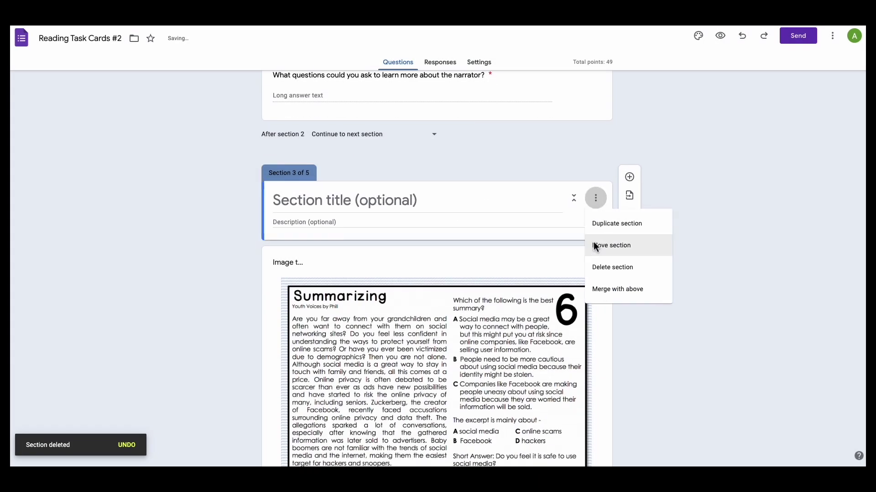
left_click(595, 268)
key("Return")
Delete the last extra sections for task cards 7 and 8.
scroll(595, 259, "down", 1)
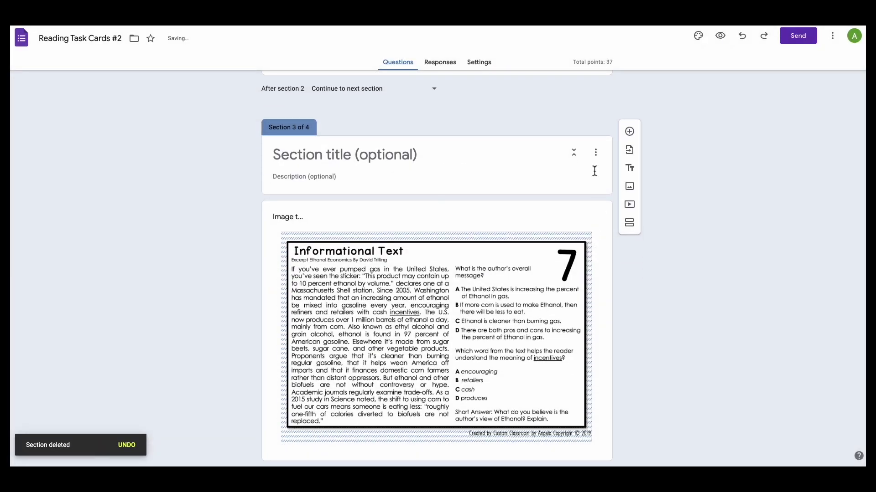
left_click(596, 152)
left_click(600, 218)
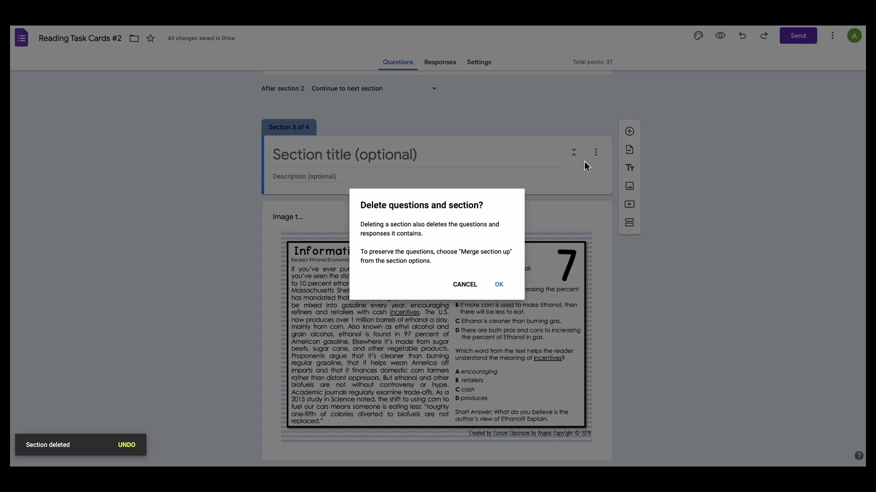
key("Return")
left_click(595, 153)
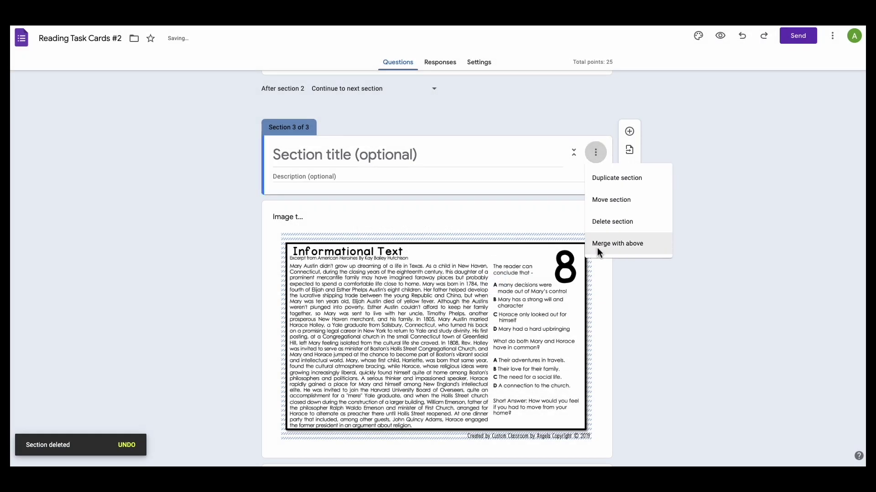
left_click(604, 222)
left_click(497, 283)
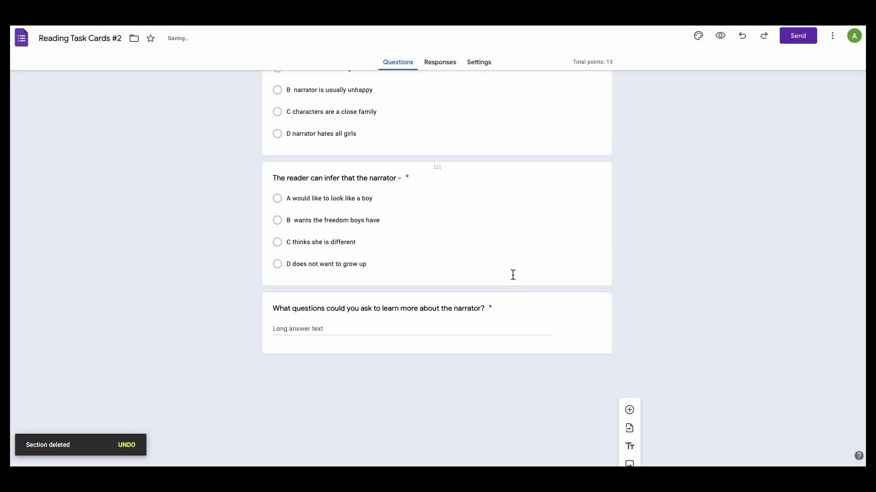
scroll(513, 274, "up", 10)
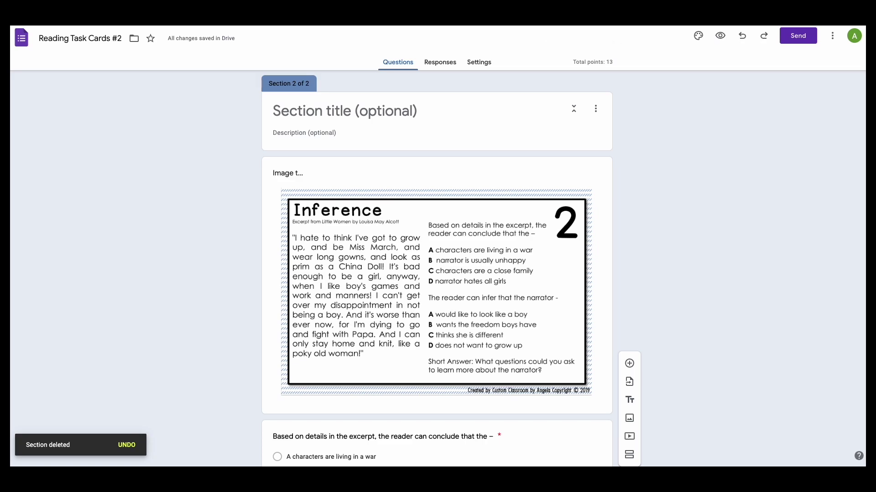
Return to the Drive tab and select the original Reading Task Cards in Recent.
key("ctrl+Tab")
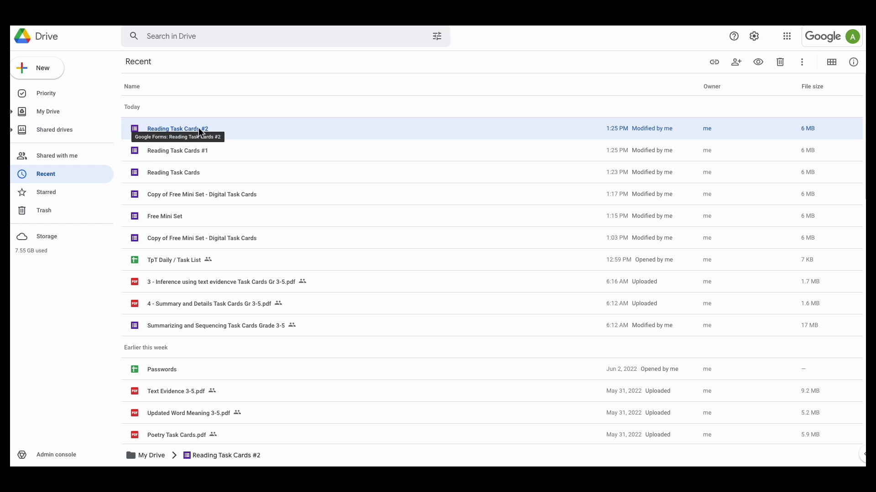
left_click(188, 182)
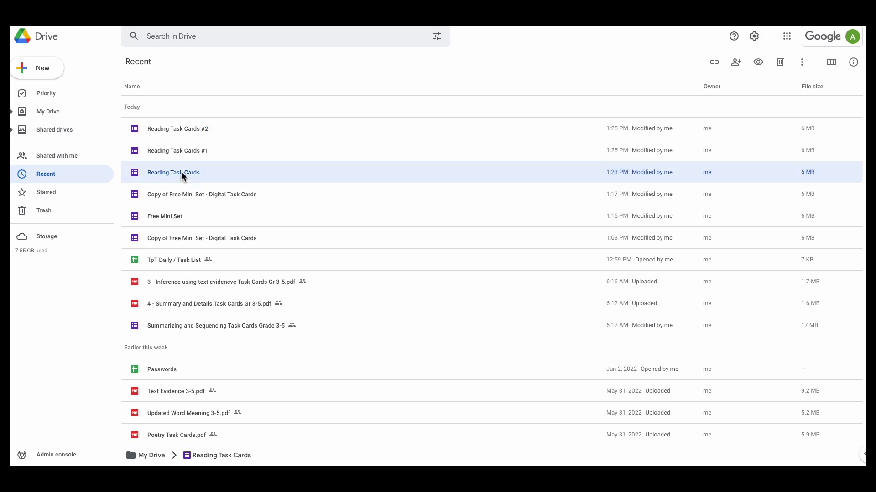